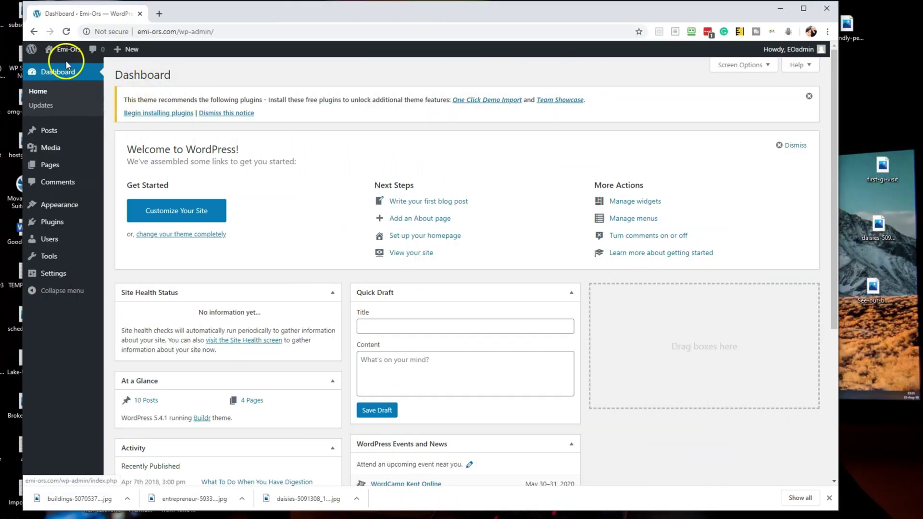
Step: Open the live emi-ors.com homepage in a new tab, look it over, and return to the WordPress Dashboard
{"action": "middle_click", "coordinate": [70, 52]}
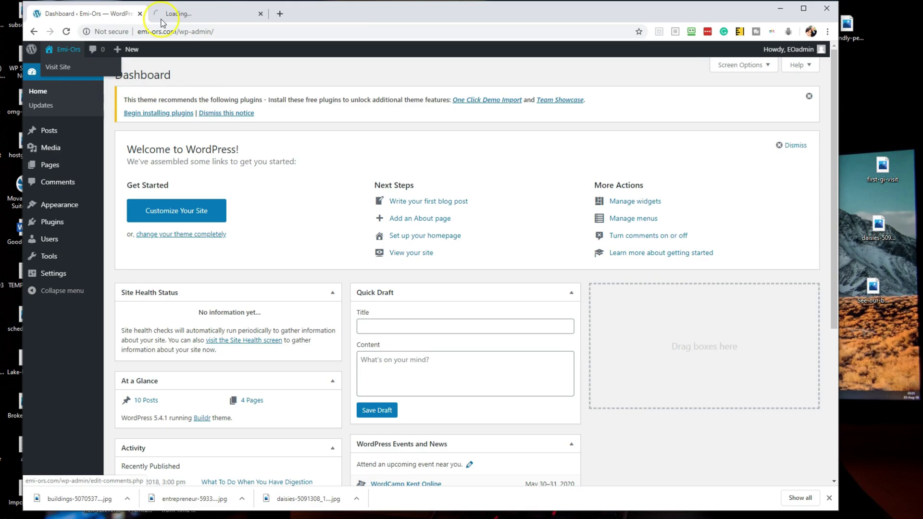
{"action": "left_click", "coordinate": [188, 14]}
{"action": "scroll", "coordinate": [264, 186], "scroll_direction": "down", "scroll_amount": 10}
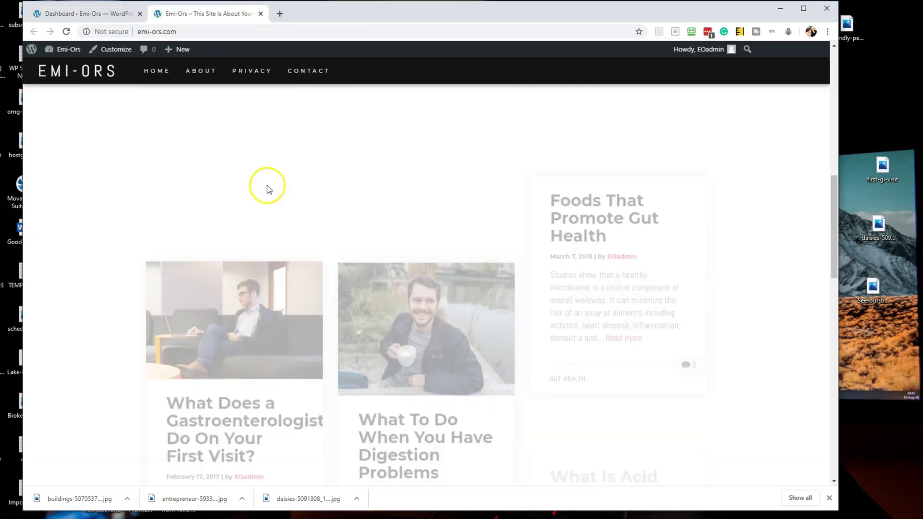
{"action": "scroll", "coordinate": [264, 186], "scroll_direction": "up", "scroll_amount": 10}
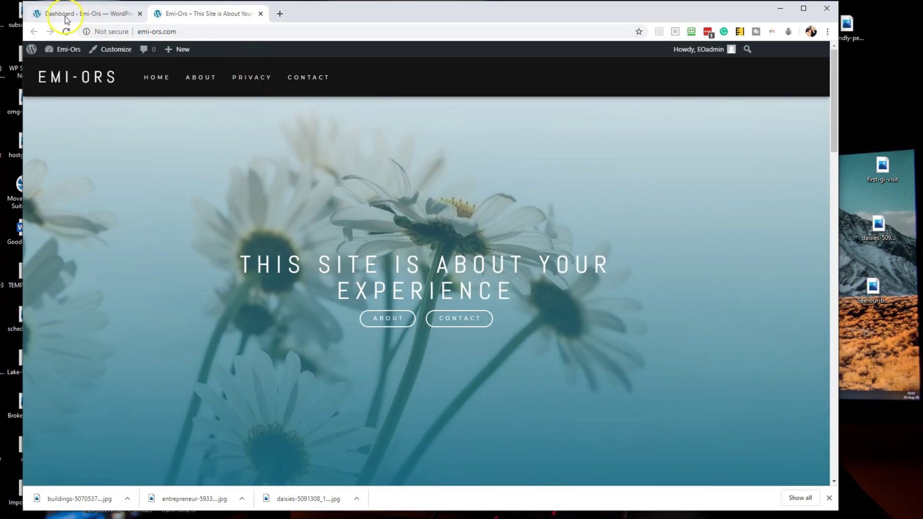
{"action": "left_click", "coordinate": [74, 14]}
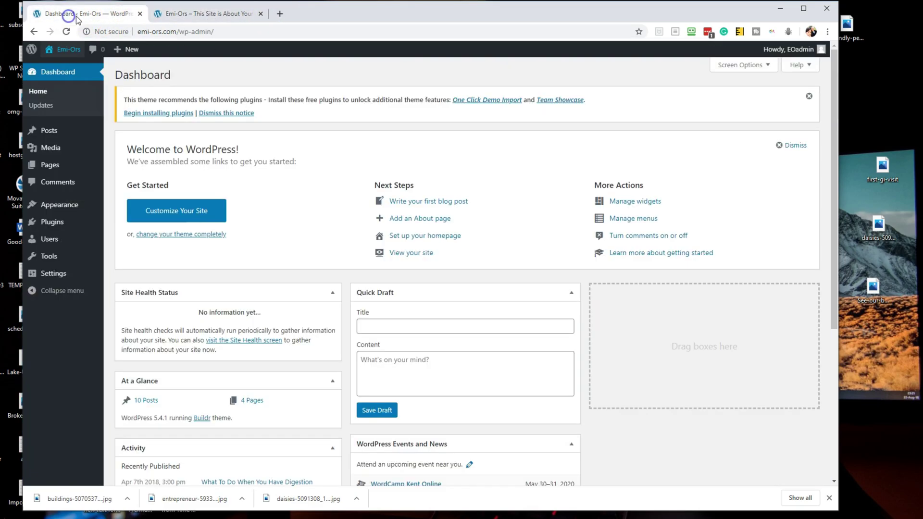
Step: Search Google for 'schema generator' in a new tab
{"action": "left_click", "coordinate": [283, 16]}
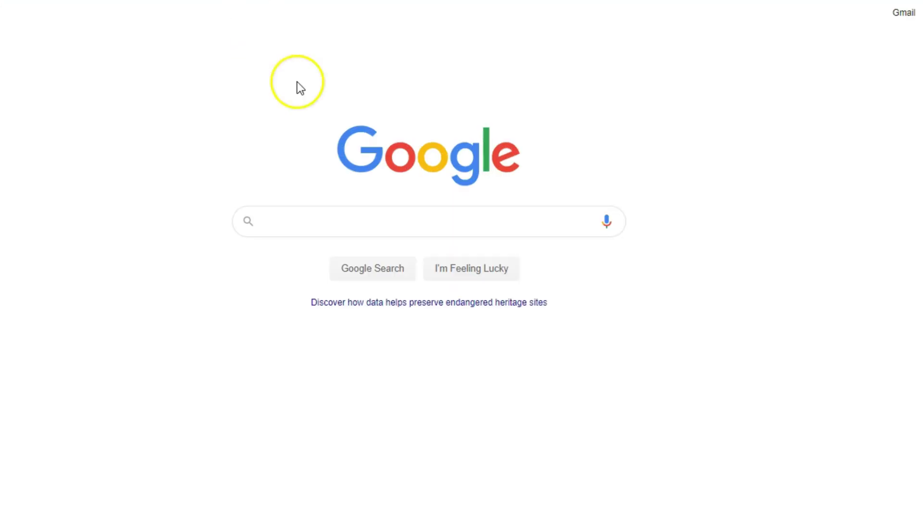
{"action": "type", "text": "schema "}
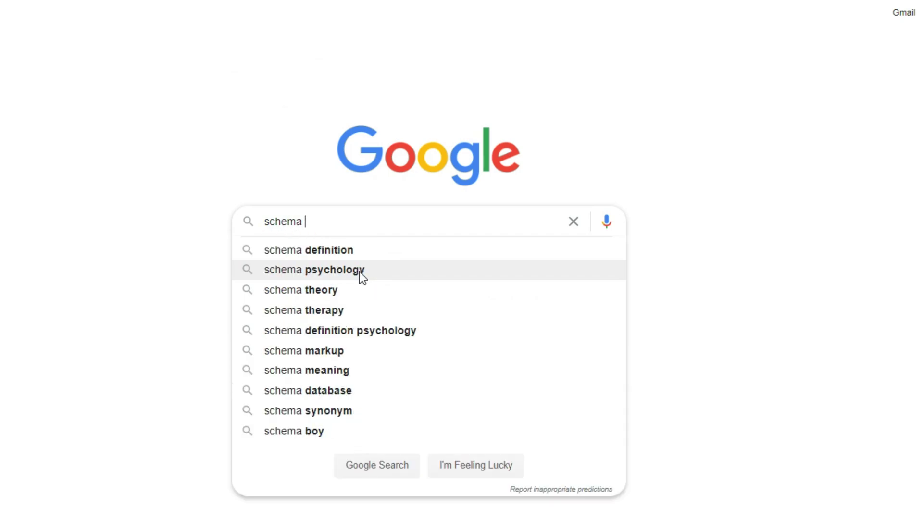
{"action": "type", "text": "generator"}
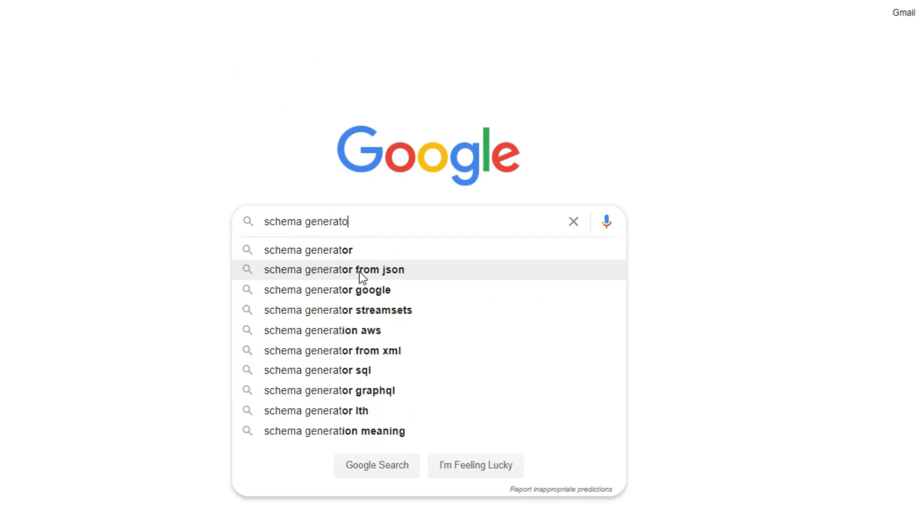
{"action": "key", "text": "Return"}
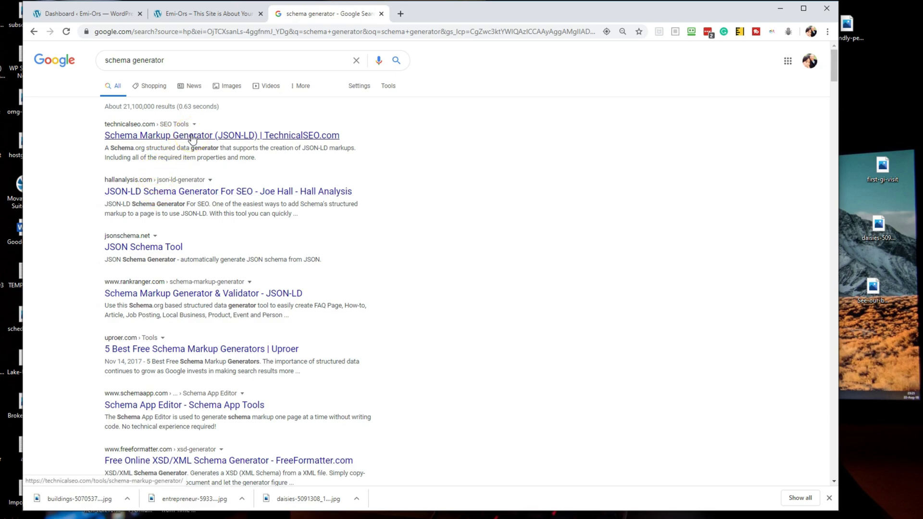
Step: Open TechnicalSEO's Schema Markup Generator result and start a Local Business markup
{"action": "left_click", "coordinate": [423, 14]}
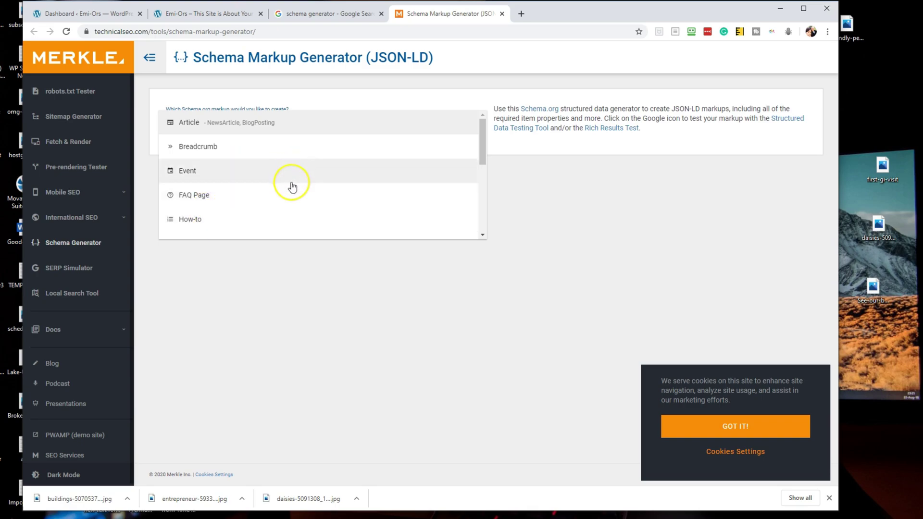
{"action": "scroll", "coordinate": [282, 182], "scroll_direction": "down", "scroll_amount": 1}
{"action": "scroll", "coordinate": [281, 181], "scroll_direction": "down", "scroll_amount": 1}
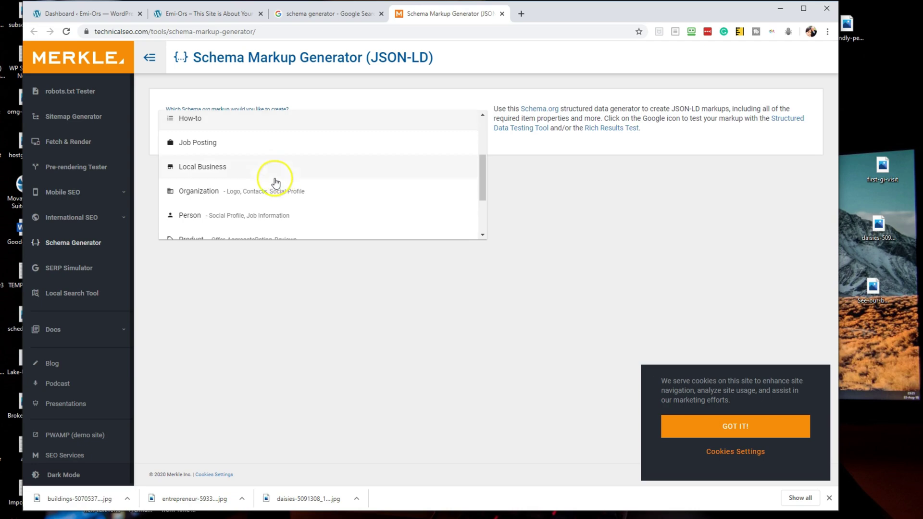
{"action": "scroll", "coordinate": [199, 173], "scroll_direction": "up", "scroll_amount": 2}
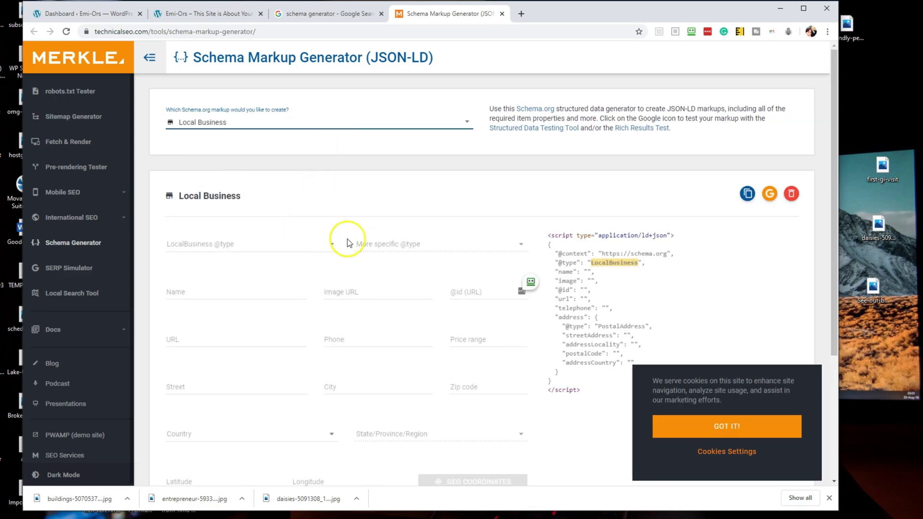
{"action": "left_click", "coordinate": [330, 245]}
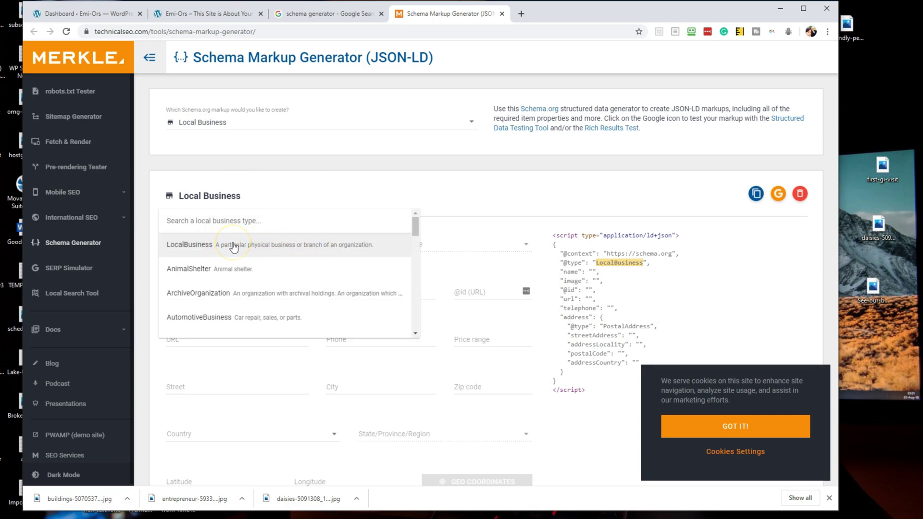
{"action": "scroll", "coordinate": [260, 284], "scroll_direction": "down", "scroll_amount": 2}
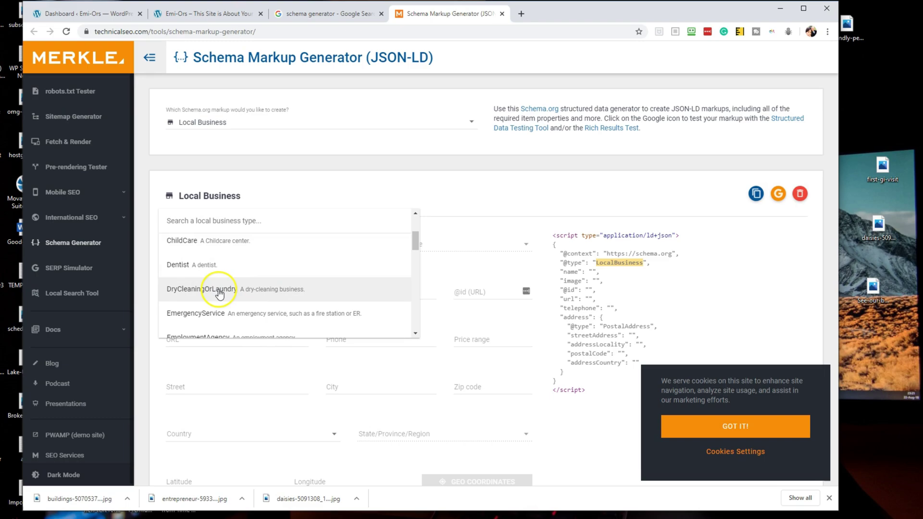
{"action": "scroll", "coordinate": [228, 295], "scroll_direction": "down", "scroll_amount": 7}
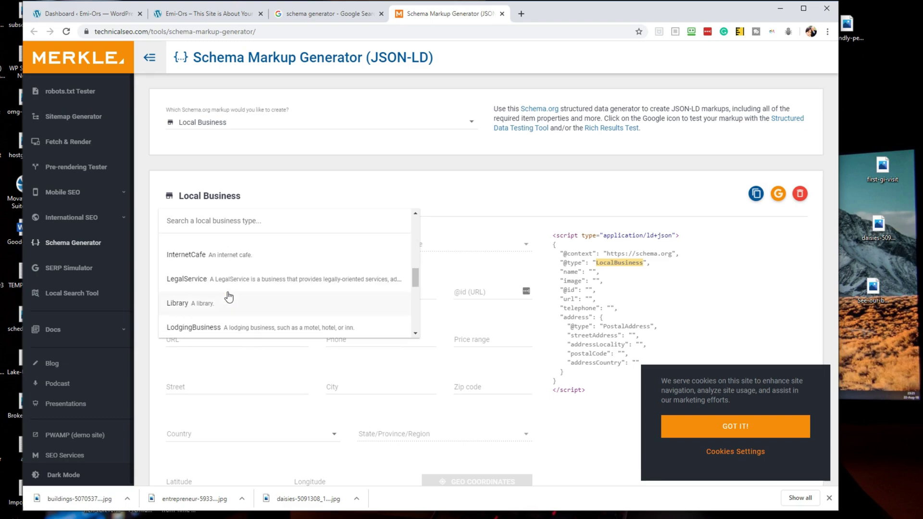
{"action": "scroll", "coordinate": [228, 296], "scroll_direction": "down", "scroll_amount": 2}
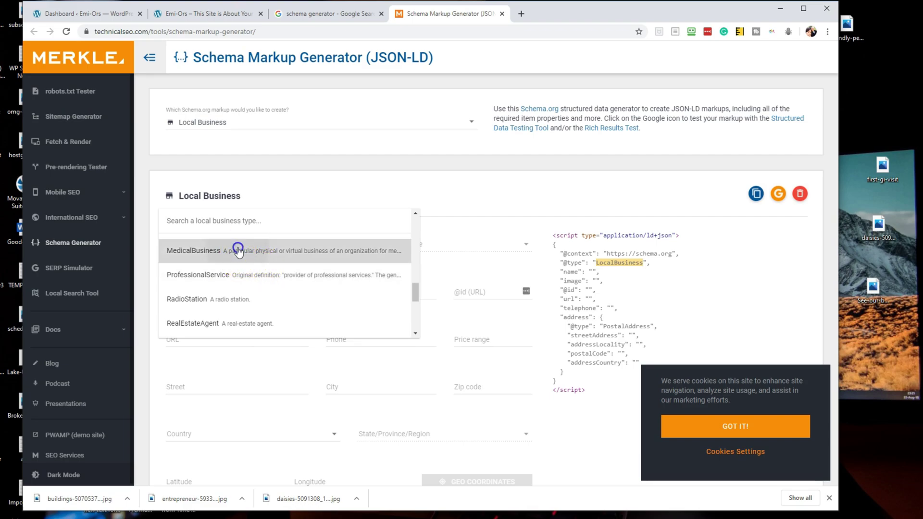
{"action": "left_click", "coordinate": [238, 250]}
{"action": "left_click", "coordinate": [314, 247]}
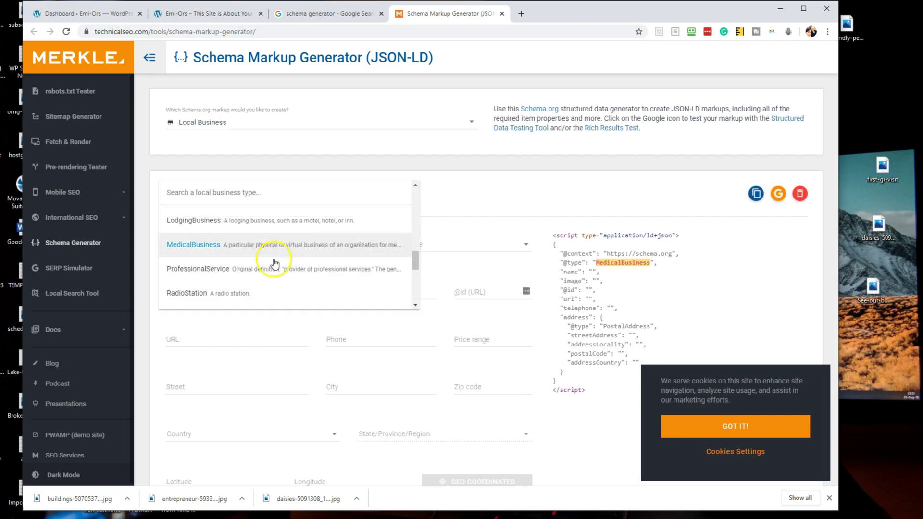
{"action": "scroll", "coordinate": [252, 241], "scroll_direction": "up", "scroll_amount": 8}
{"action": "scroll", "coordinate": [252, 240], "scroll_direction": "up", "scroll_amount": 1}
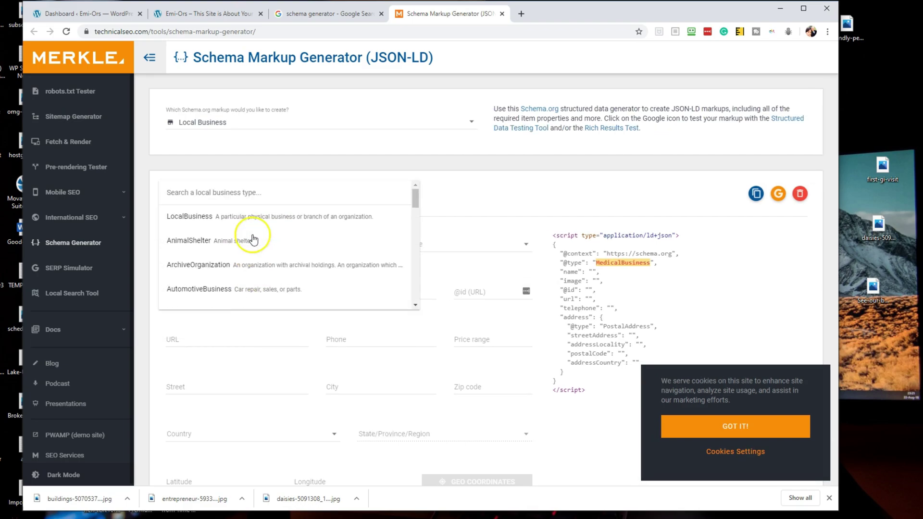
{"action": "left_click", "coordinate": [244, 219]}
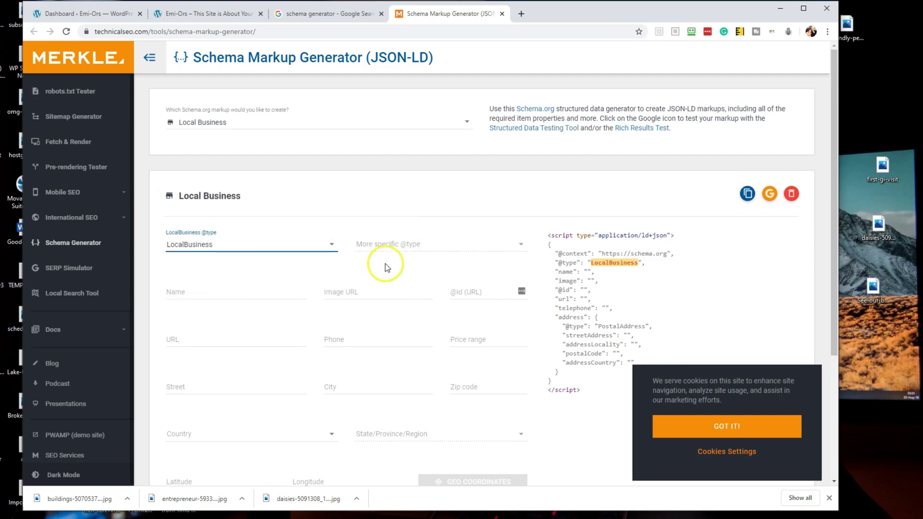
{"action": "left_click", "coordinate": [518, 247]}
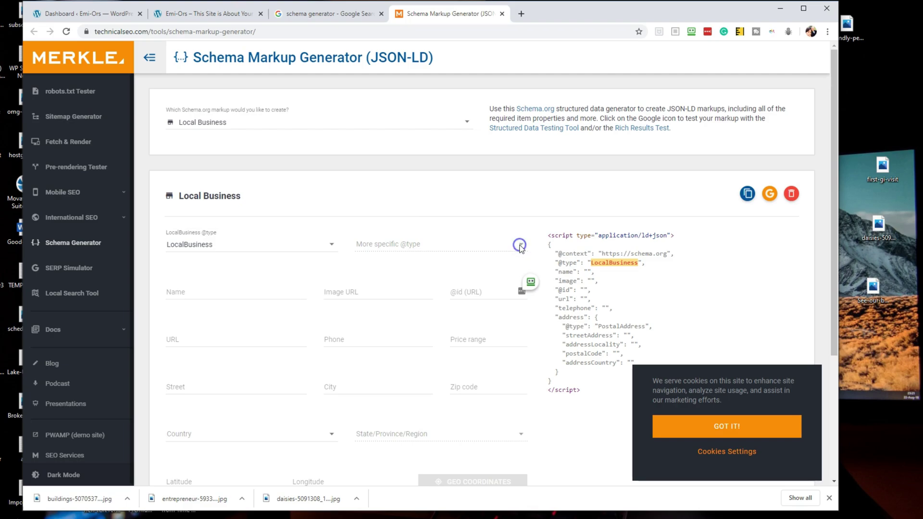
Step: Pick MedicalBusiness again, browse its specialty subtypes, then settle on LocalBusiness
{"action": "left_click", "coordinate": [329, 243]}
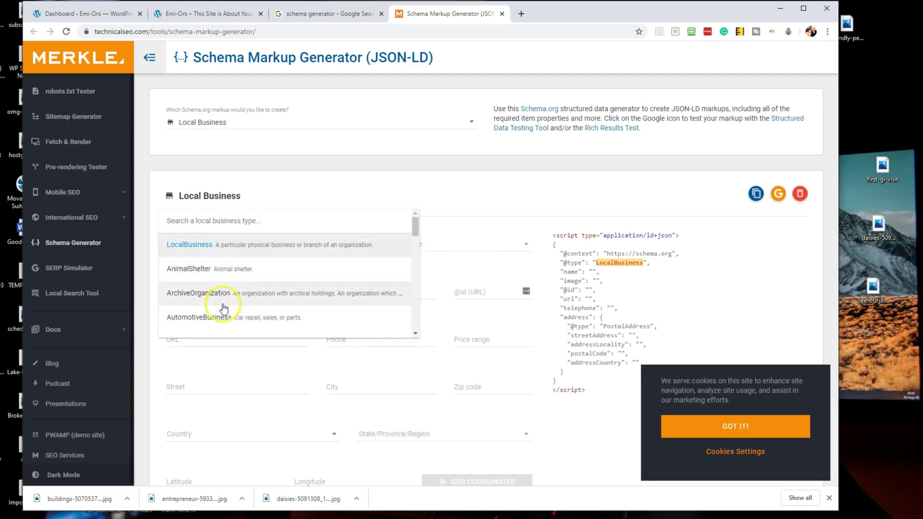
{"action": "scroll", "coordinate": [235, 310], "scroll_direction": "down", "scroll_amount": 7}
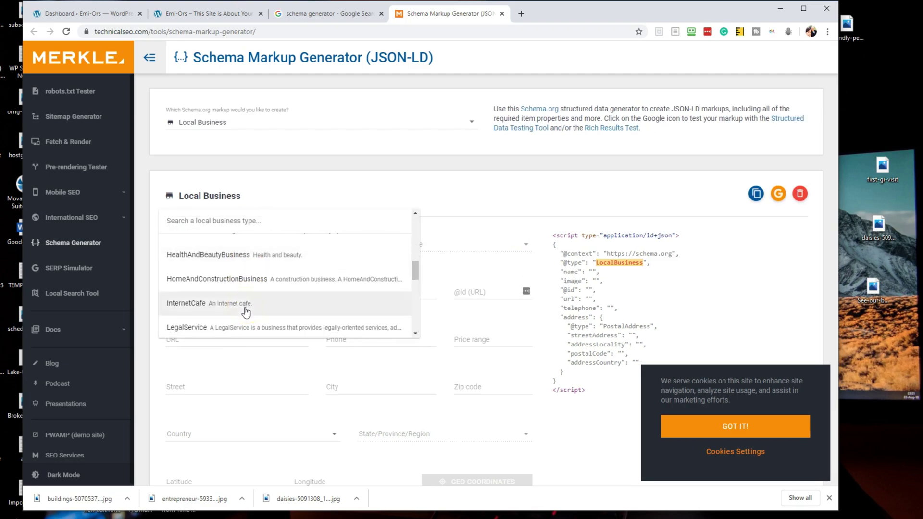
{"action": "scroll", "coordinate": [246, 313], "scroll_direction": "down", "scroll_amount": 3}
{"action": "left_click", "coordinate": [238, 302]}
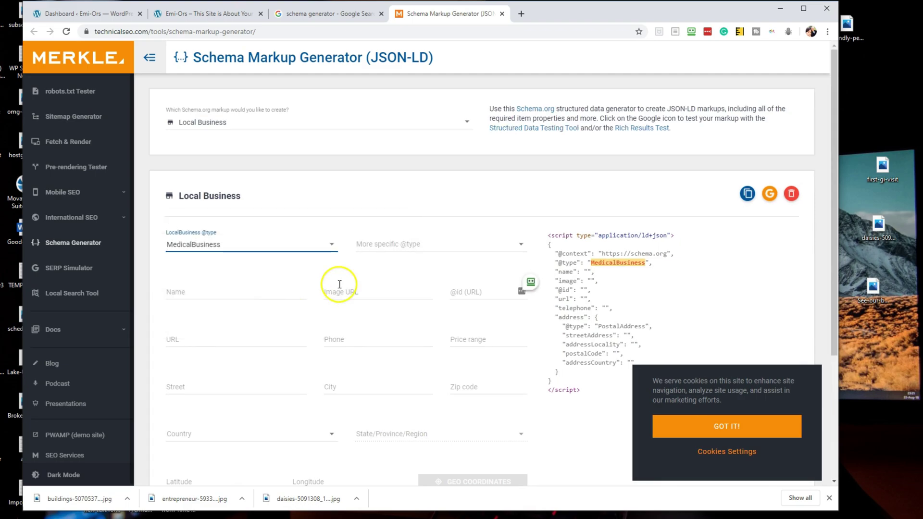
{"action": "left_click", "coordinate": [508, 243]}
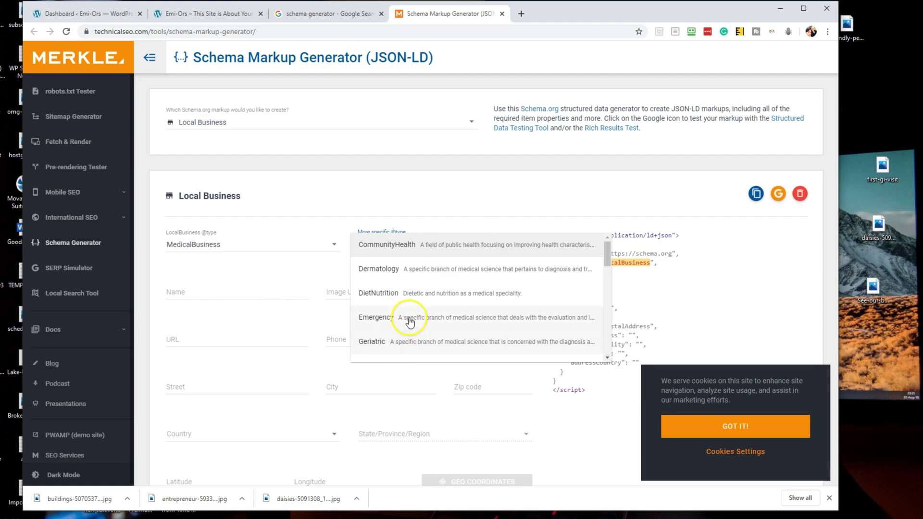
{"action": "scroll", "coordinate": [442, 303], "scroll_direction": "down", "scroll_amount": 3}
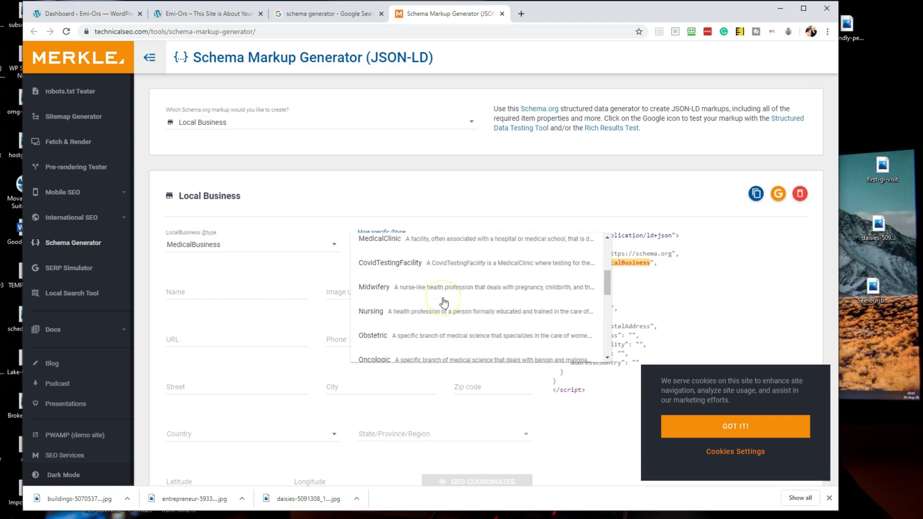
{"action": "left_click", "coordinate": [307, 241]}
{"action": "left_click", "coordinate": [328, 246]}
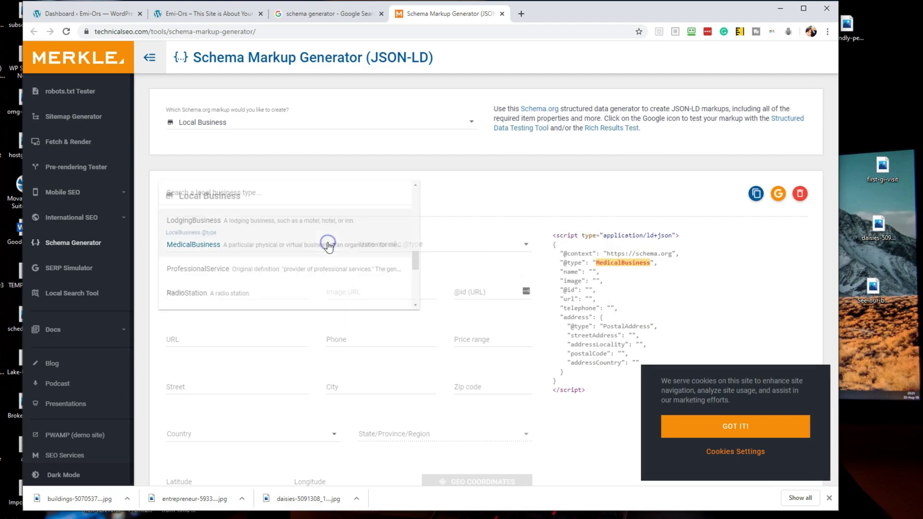
{"action": "scroll", "coordinate": [233, 239], "scroll_direction": "up", "scroll_amount": 3}
{"action": "left_click", "coordinate": [231, 222]}
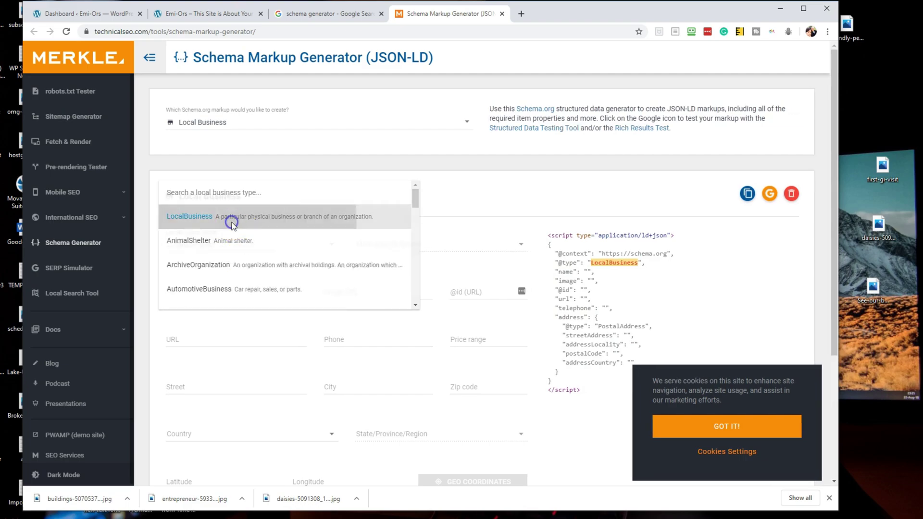
{"action": "left_click", "coordinate": [260, 291]}
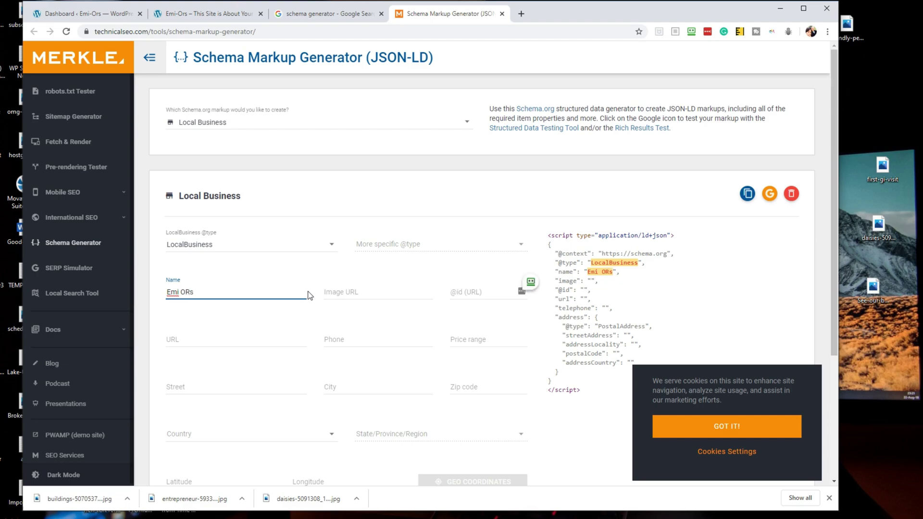
Step: Enter 'Emi ORs' as the business name and switch to the Emi-Ors homepage tab
{"action": "left_click", "coordinate": [362, 289]}
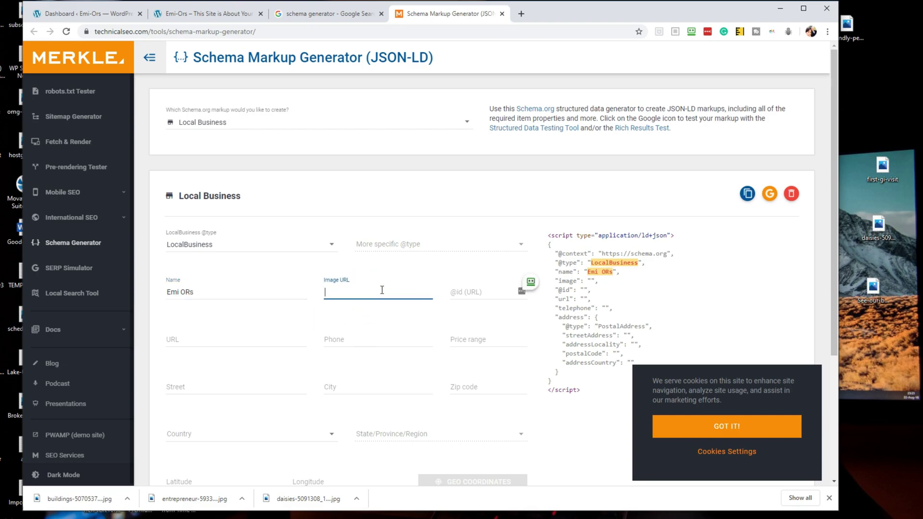
{"action": "left_click", "coordinate": [362, 293]}
{"action": "left_click", "coordinate": [207, 14]}
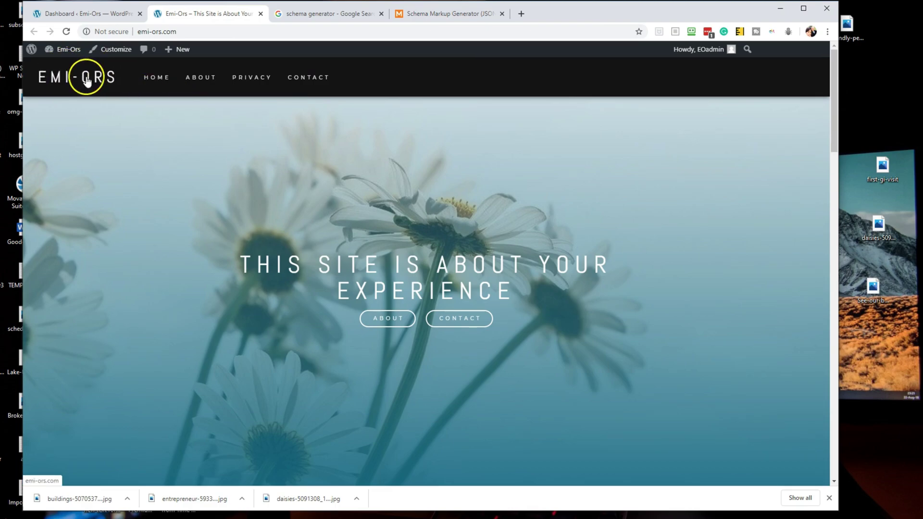
Step: Copy the first post's image address (first-gi-visit.jpg), check it in a new tab, and paste it as Image URL
{"action": "scroll", "coordinate": [303, 187], "scroll_direction": "down", "scroll_amount": 10}
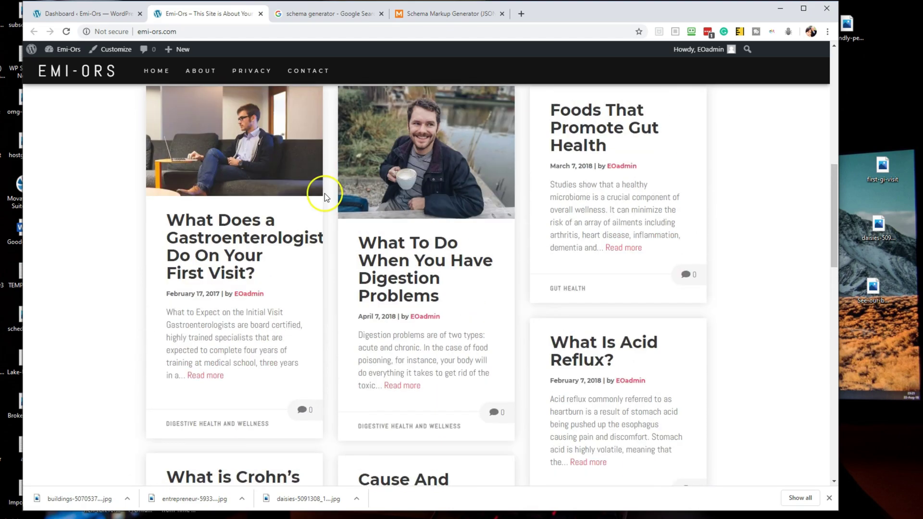
{"action": "scroll", "coordinate": [325, 197], "scroll_direction": "up", "scroll_amount": 3}
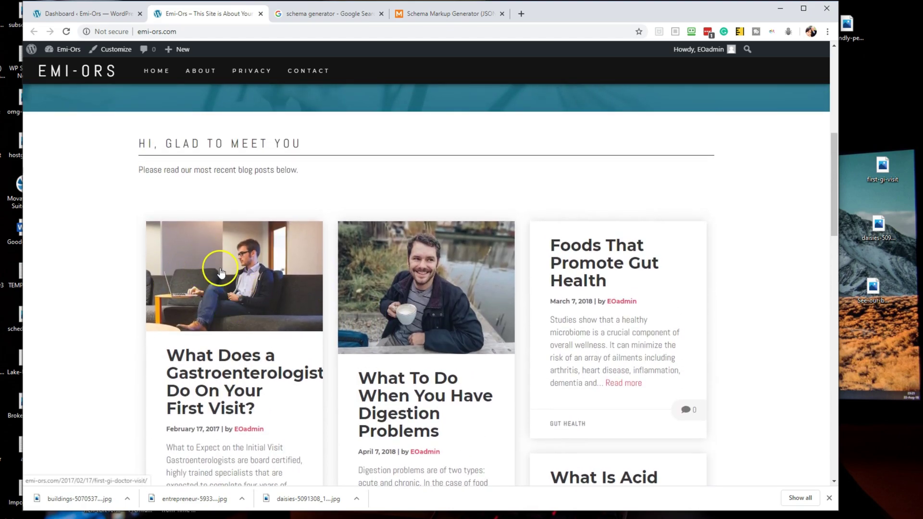
{"action": "right_click", "coordinate": [220, 271]}
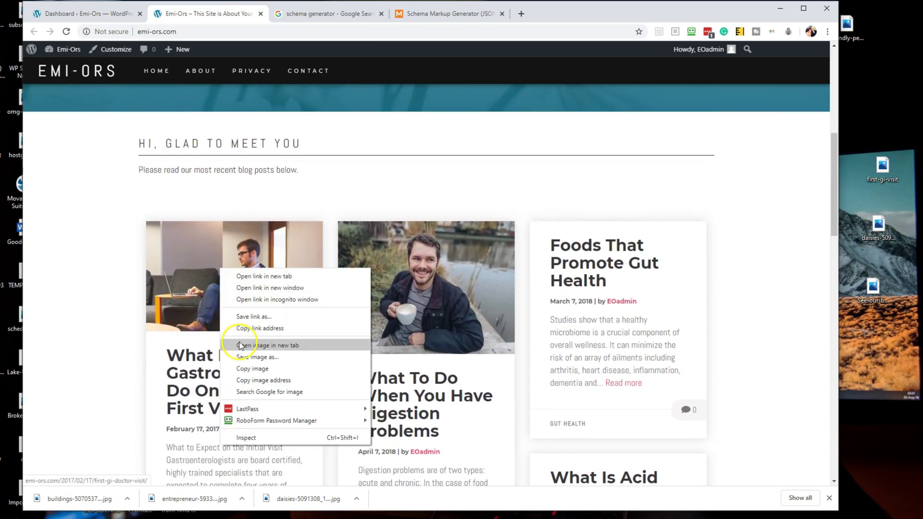
{"action": "left_click", "coordinate": [260, 382]}
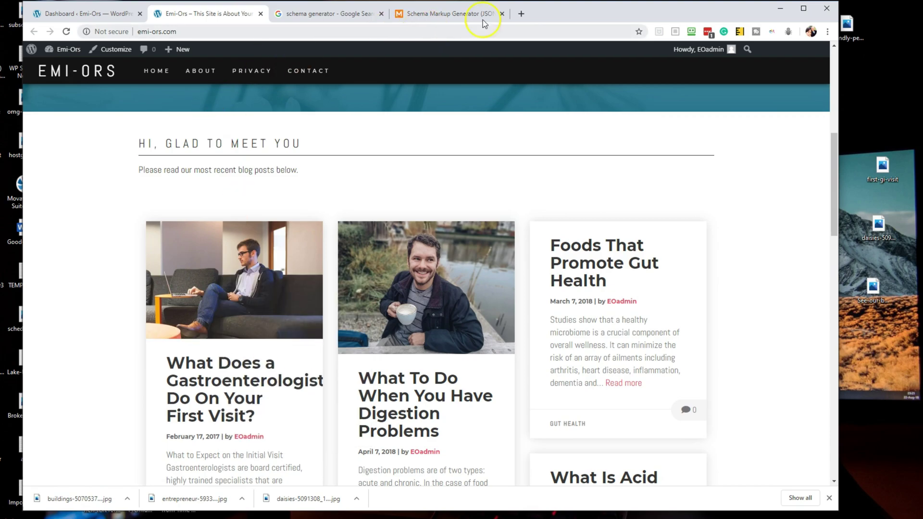
{"action": "left_click", "coordinate": [522, 14]}
{"action": "key", "text": "ctrl+v"}
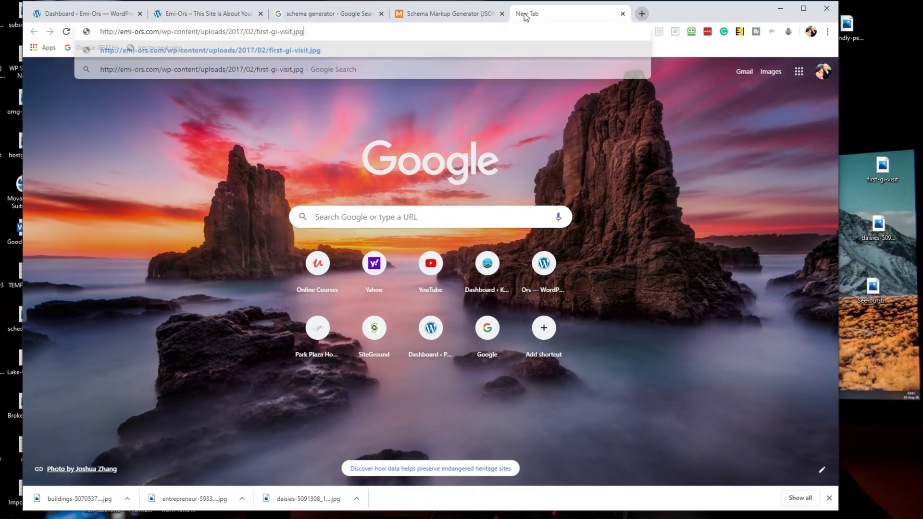
{"action": "key", "text": "Return"}
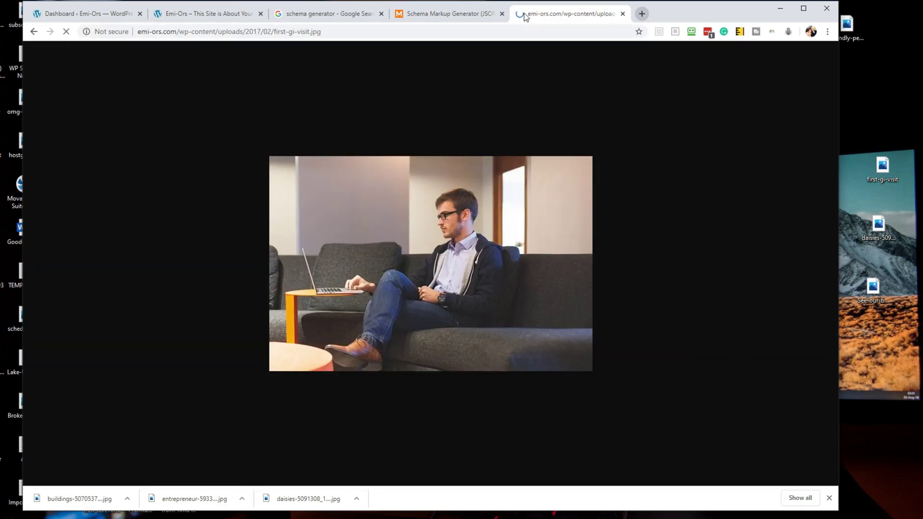
{"action": "left_click", "coordinate": [450, 12]}
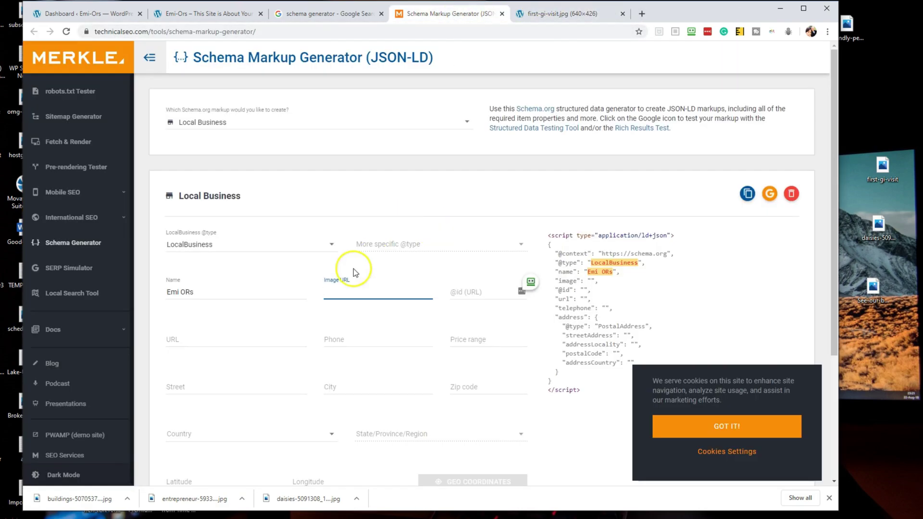
{"action": "left_click", "coordinate": [340, 293]}
{"action": "key", "text": "ctrl+v"}
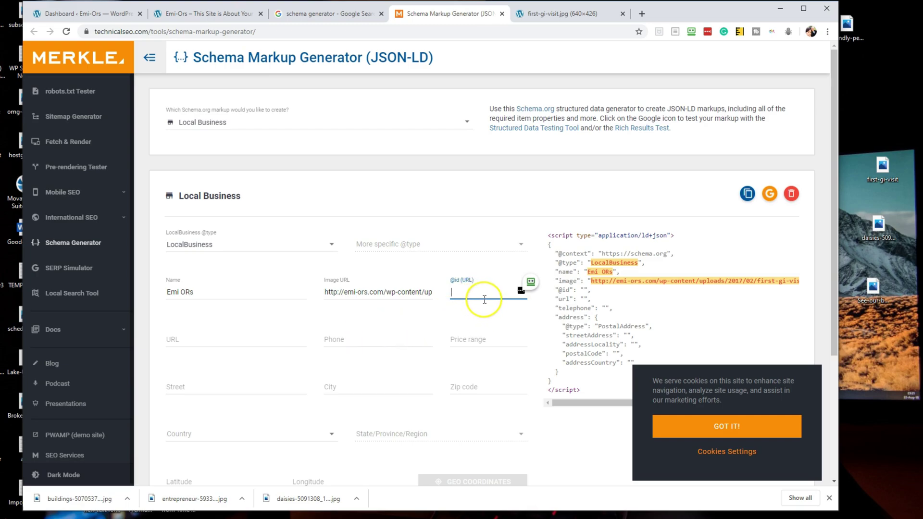
{"action": "type", "text": "http"}
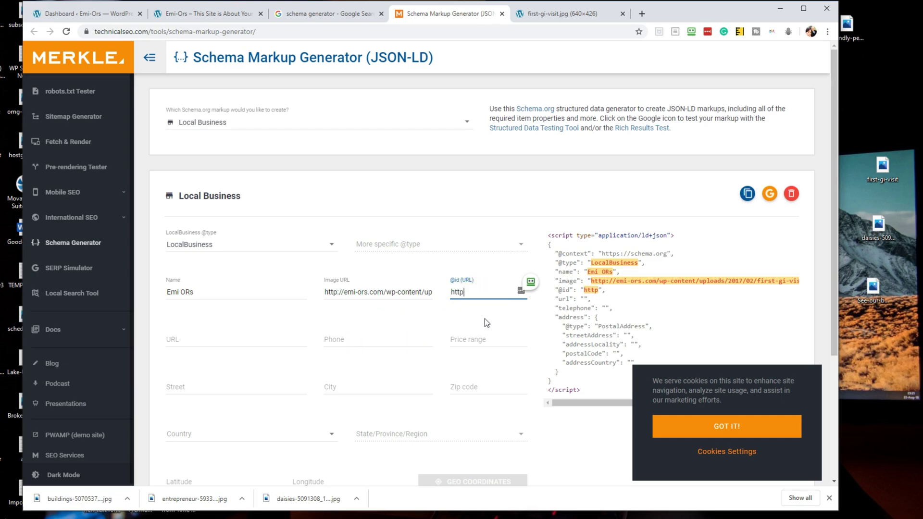
{"action": "type", "text": "://emi-ors"}
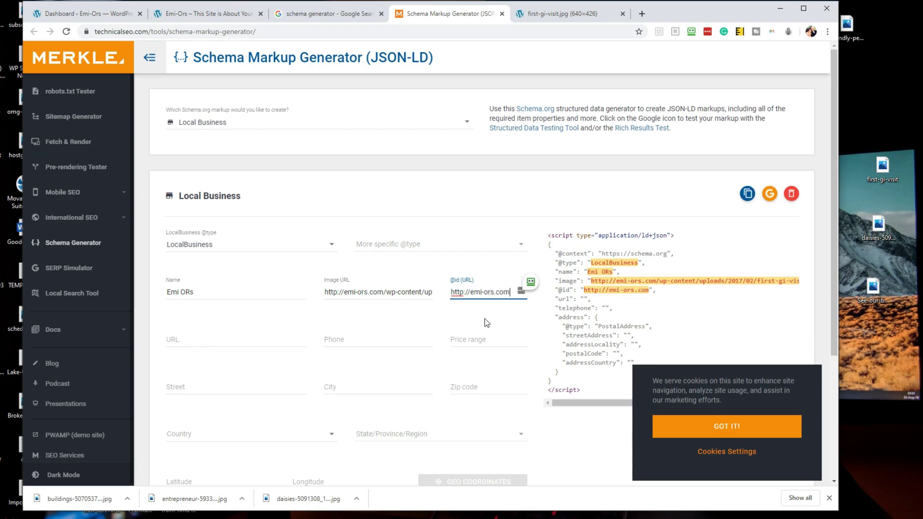
{"action": "type", "text": ".com"}
{"action": "left_click_drag", "start_coordinate": [510, 292], "coordinate": [447, 287]}
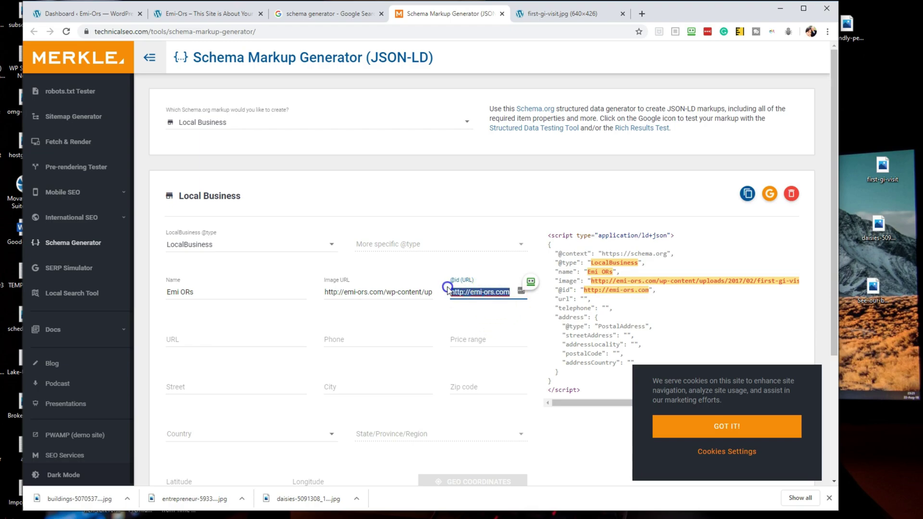
{"action": "left_click", "coordinate": [216, 342]}
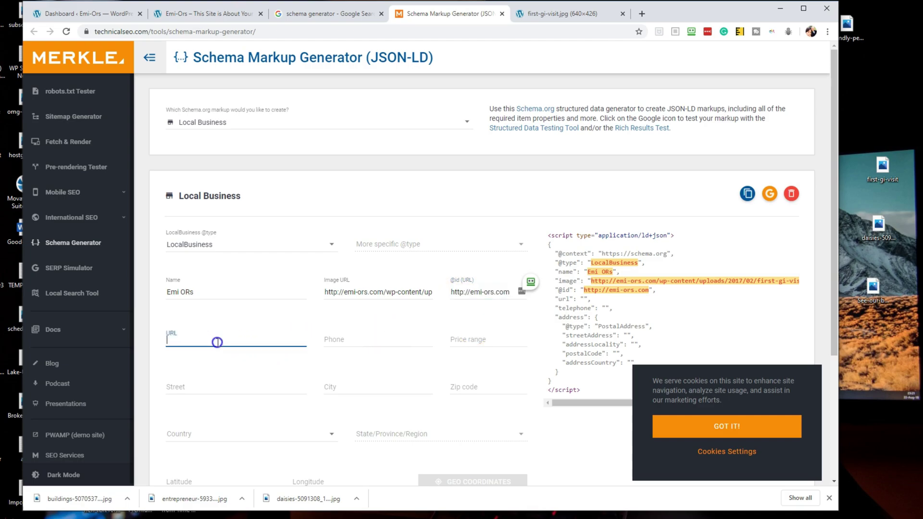
{"action": "key", "text": "ctrl+v"}
{"action": "left_click", "coordinate": [340, 339]}
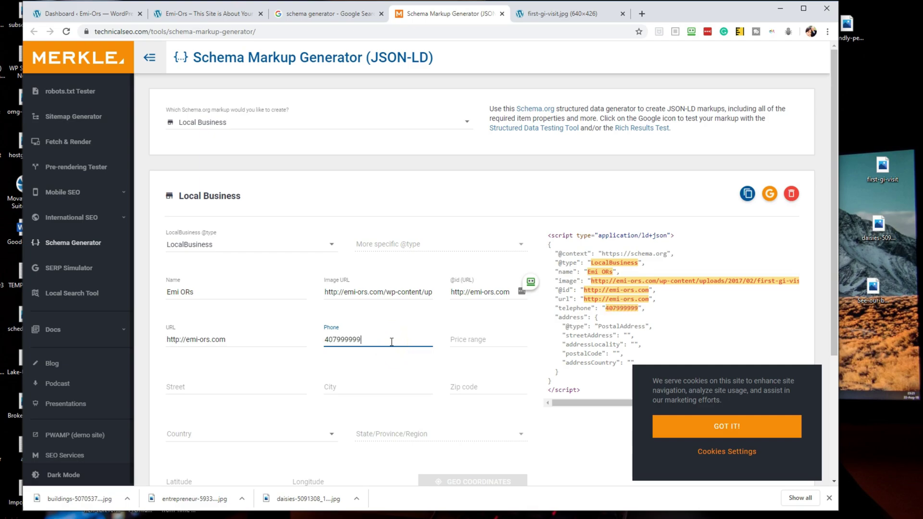
{"action": "key", "text": "Tab"}
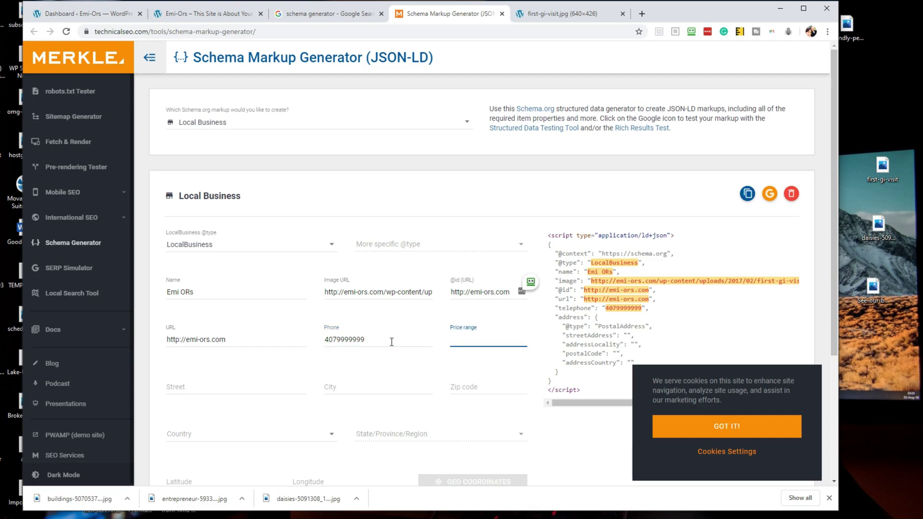
{"action": "type", "text": "$$"}
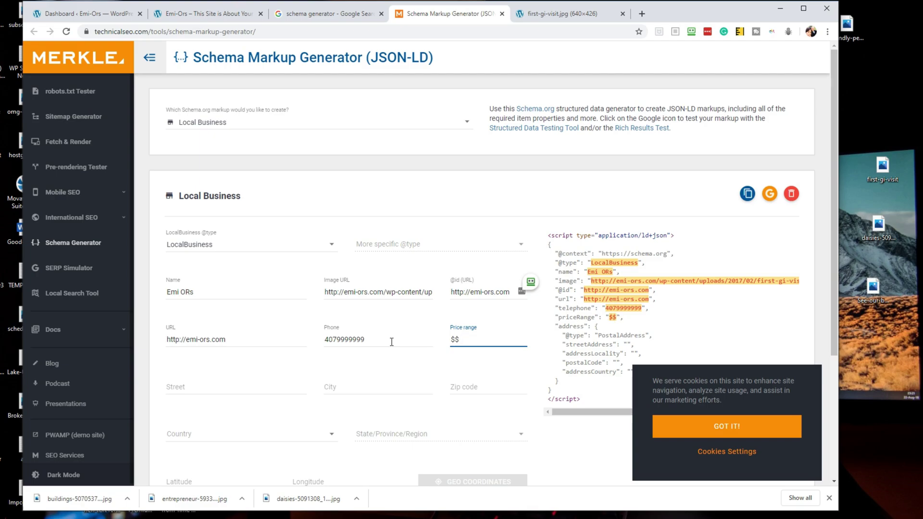
Step: Enter the business street, city and zip code, and set the country to United States
{"action": "left_click", "coordinate": [206, 385]}
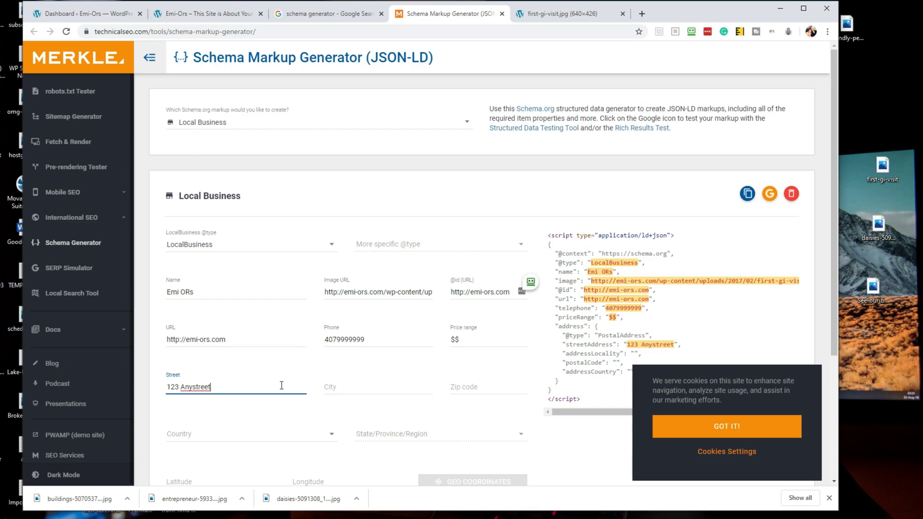
{"action": "key", "text": "Tab"}
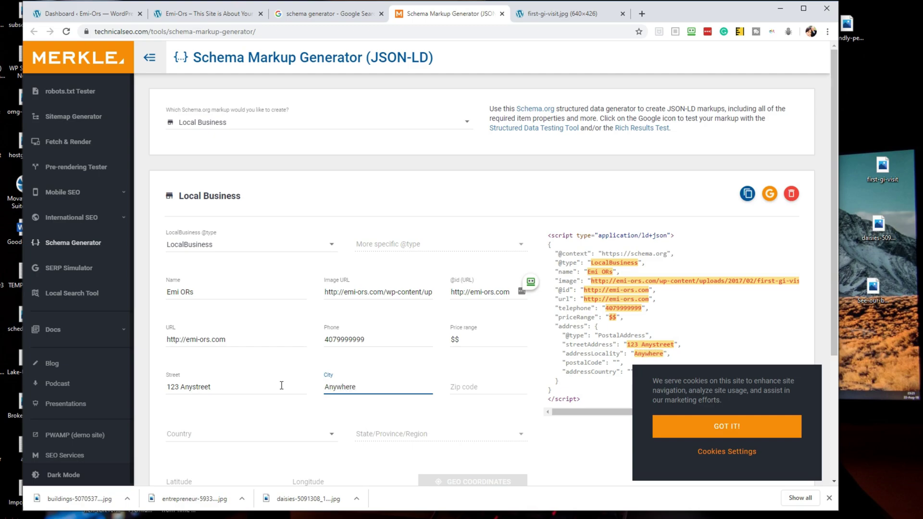
{"action": "key", "text": "Tab"}
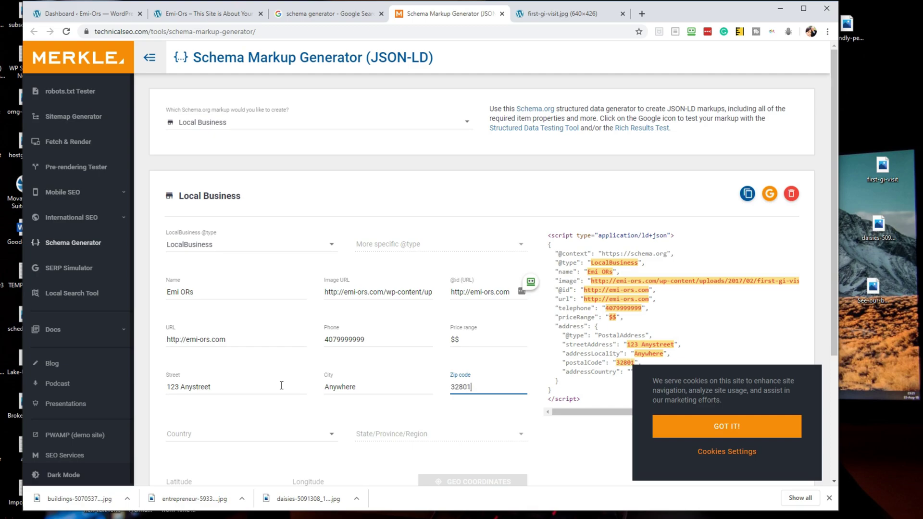
{"action": "key", "text": "Tab"}
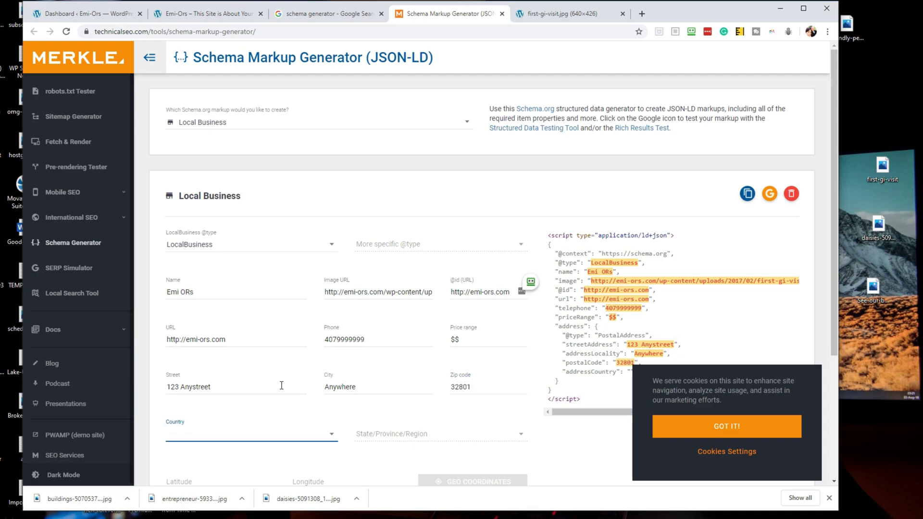
{"action": "left_click", "coordinate": [331, 435]}
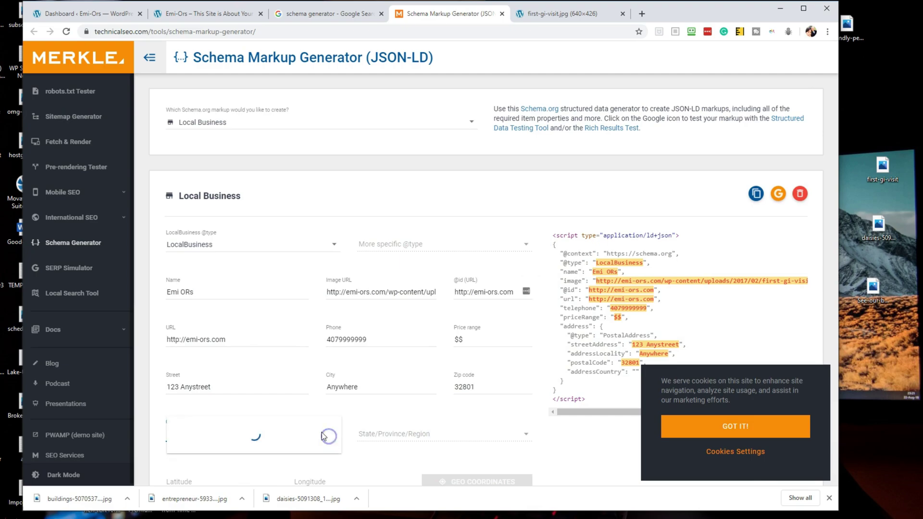
{"action": "left_click", "coordinate": [217, 383]}
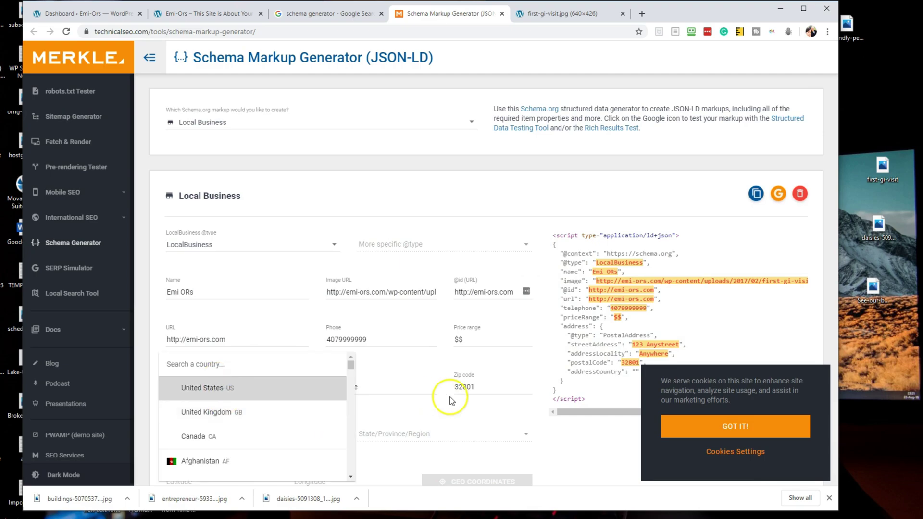
{"action": "left_click", "coordinate": [406, 434]}
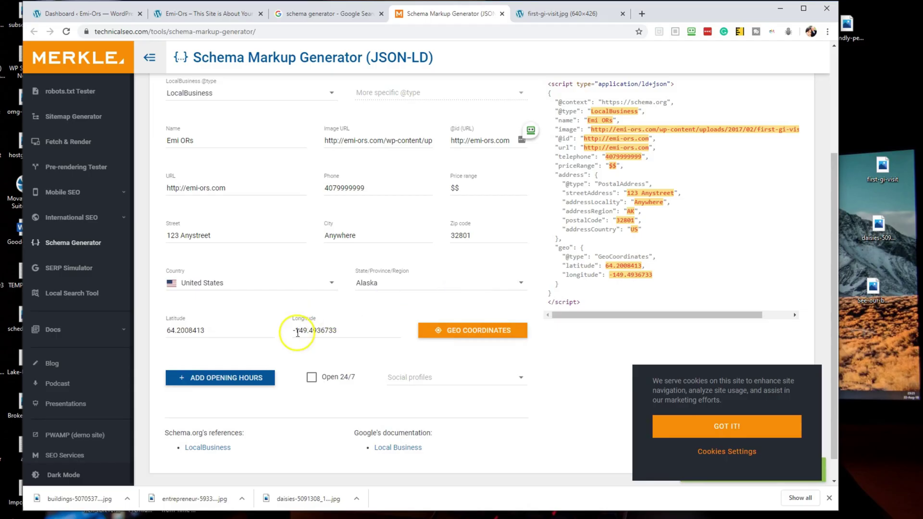
Step: Add an opening hours entry and select Monday through Friday as its days
{"action": "scroll", "coordinate": [354, 346], "scroll_direction": "down", "scroll_amount": 1}
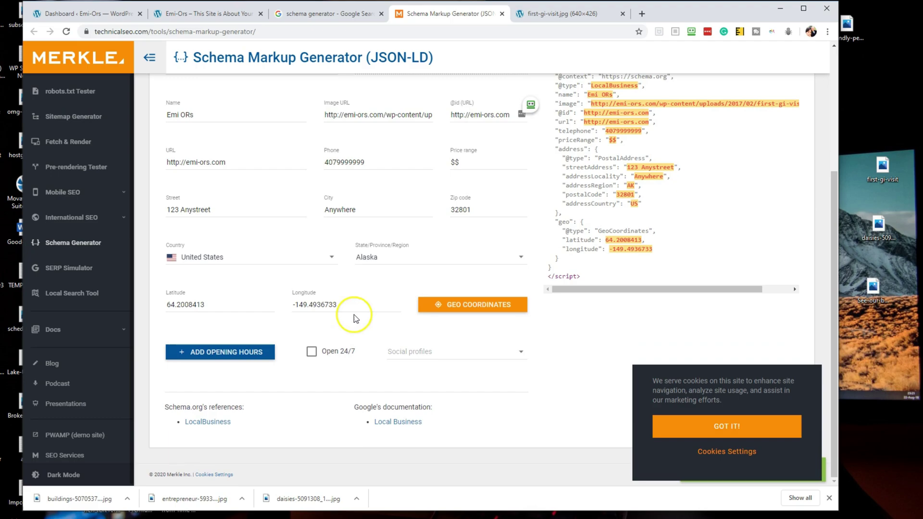
{"action": "left_click", "coordinate": [236, 353]}
{"action": "scroll", "coordinate": [289, 342], "scroll_direction": "down", "scroll_amount": 2}
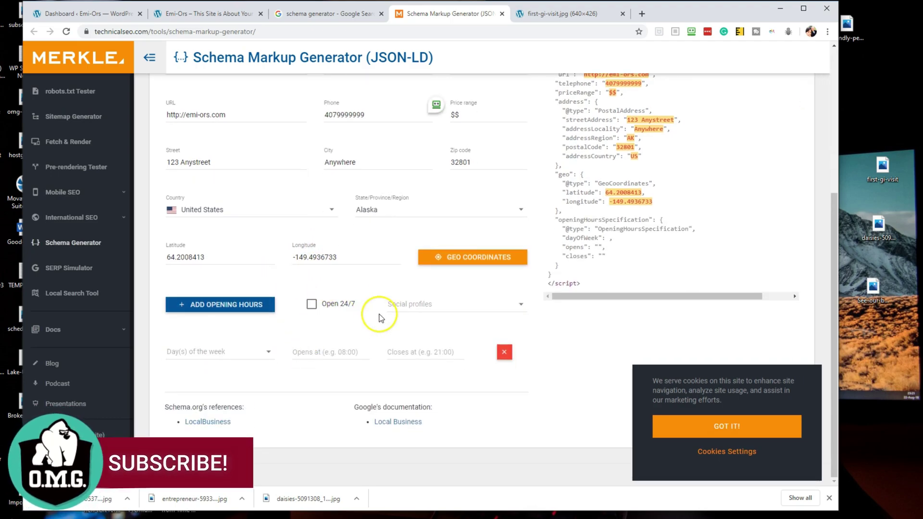
{"action": "left_click", "coordinate": [229, 351]}
{"action": "left_click", "coordinate": [157, 352]}
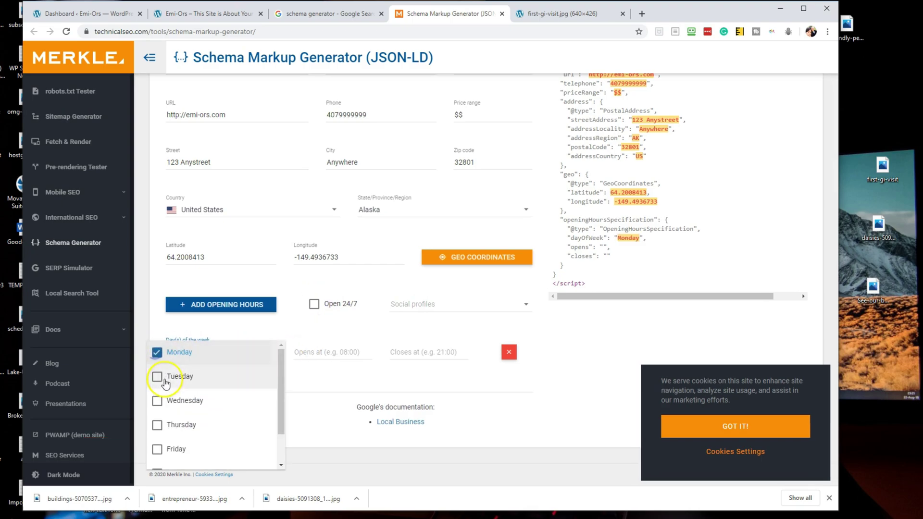
{"action": "left_click", "coordinate": [156, 379]}
{"action": "left_click", "coordinate": [157, 401]}
{"action": "left_click", "coordinate": [157, 425]}
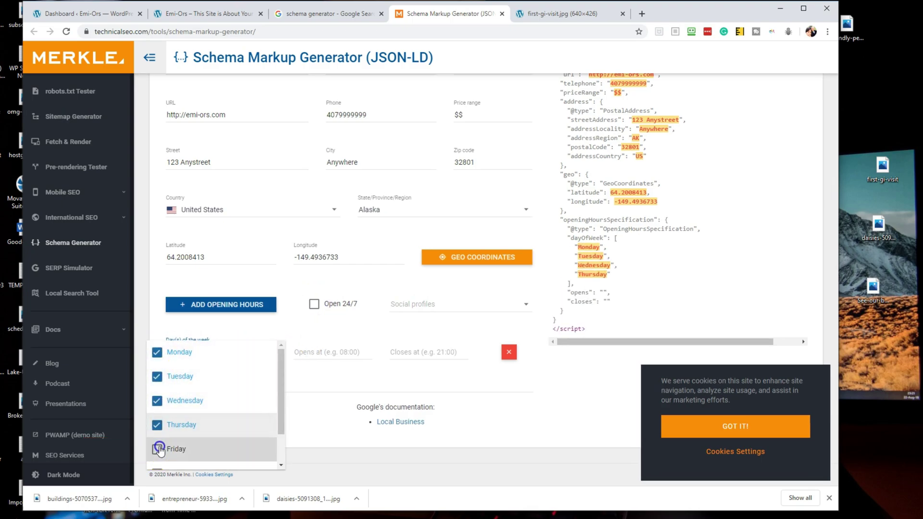
{"action": "left_click", "coordinate": [213, 446]}
{"action": "scroll", "coordinate": [213, 446], "scroll_direction": "down", "scroll_amount": 1}
{"action": "left_click", "coordinate": [333, 355]}
Step: Set the opening hours to open at 08:00 and close at 17:00
{"action": "left_click", "coordinate": [336, 354]}
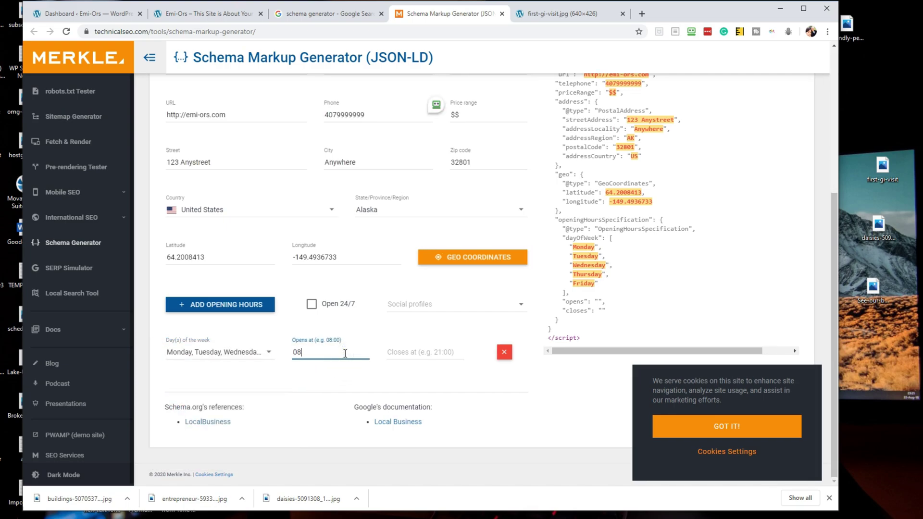
{"action": "type", "text": "08:00"}
{"action": "key", "text": "Tab"}
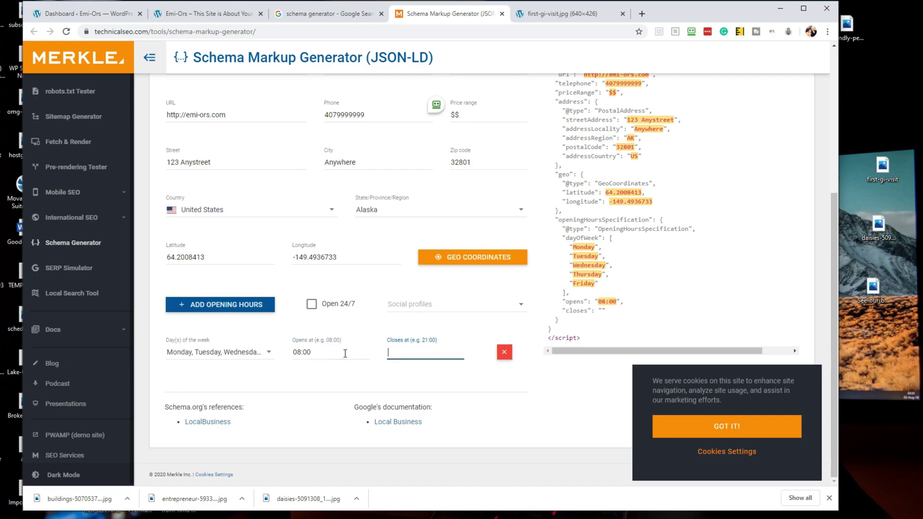
{"action": "type", "text": "17:00"}
{"action": "key", "text": "Tab"}
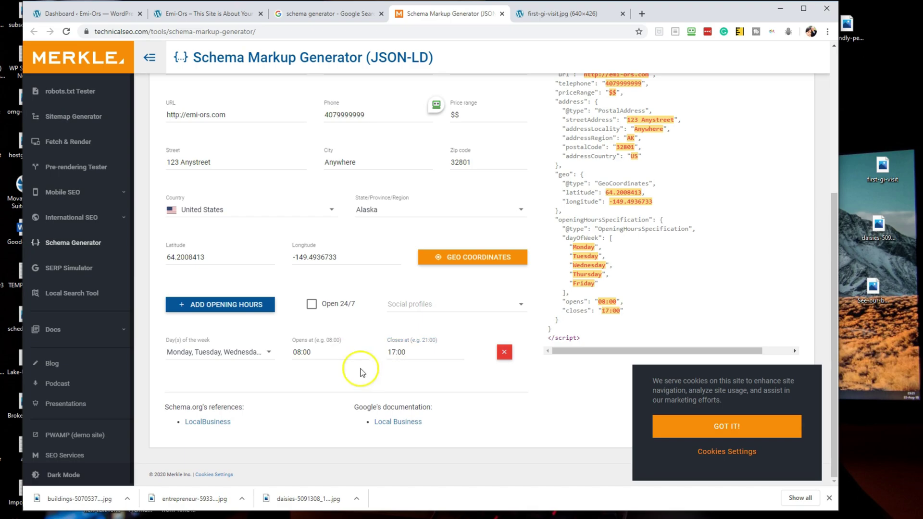
{"action": "scroll", "coordinate": [413, 395], "scroll_direction": "up", "scroll_amount": 2}
Step: Look up the geo coordinates and add Facebook, Twitter, Instagram, LinkedIn, Pinterest, SoundCloud and Tumblr profiles
{"action": "left_click", "coordinate": [470, 365]}
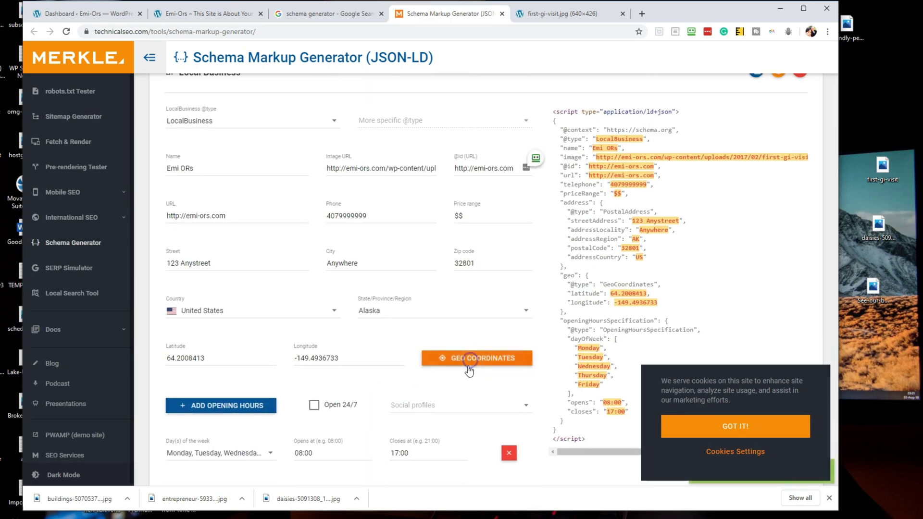
{"action": "left_click", "coordinate": [514, 405]}
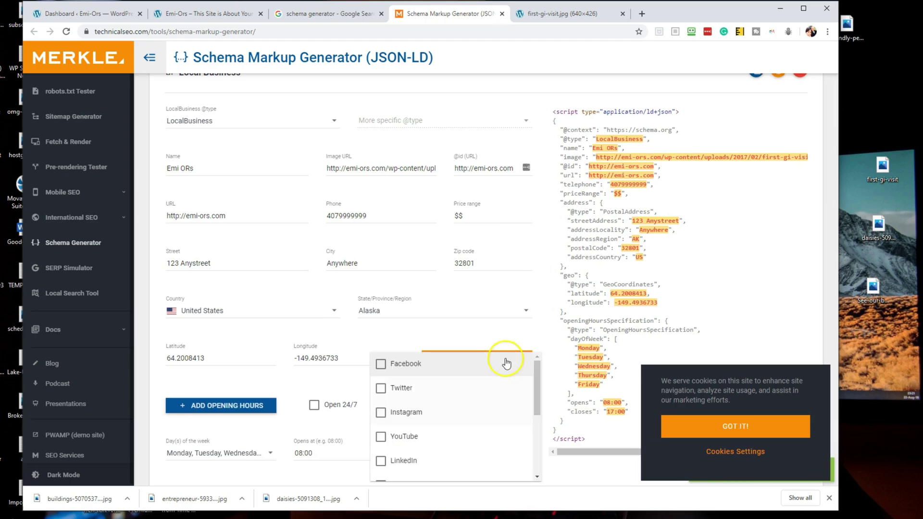
{"action": "left_click", "coordinate": [380, 364]}
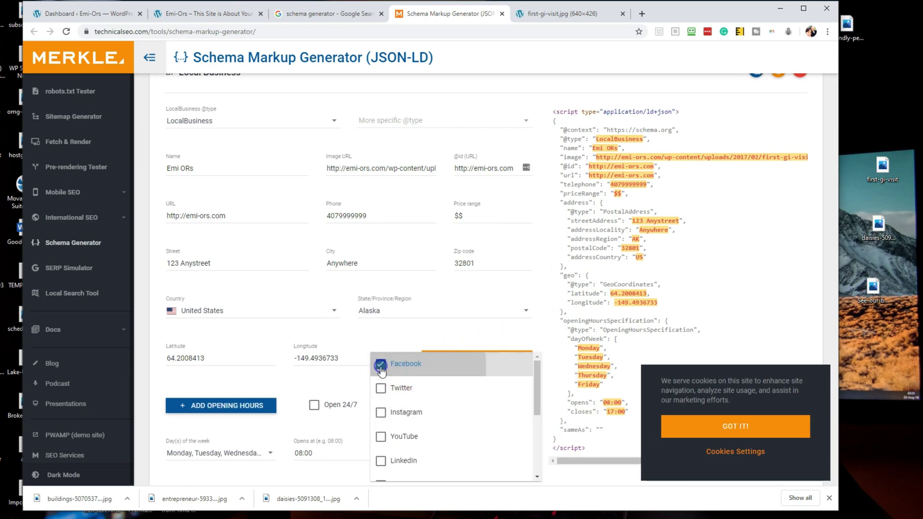
{"action": "left_click", "coordinate": [381, 388]}
{"action": "scroll", "coordinate": [381, 390], "scroll_direction": "down", "scroll_amount": 3}
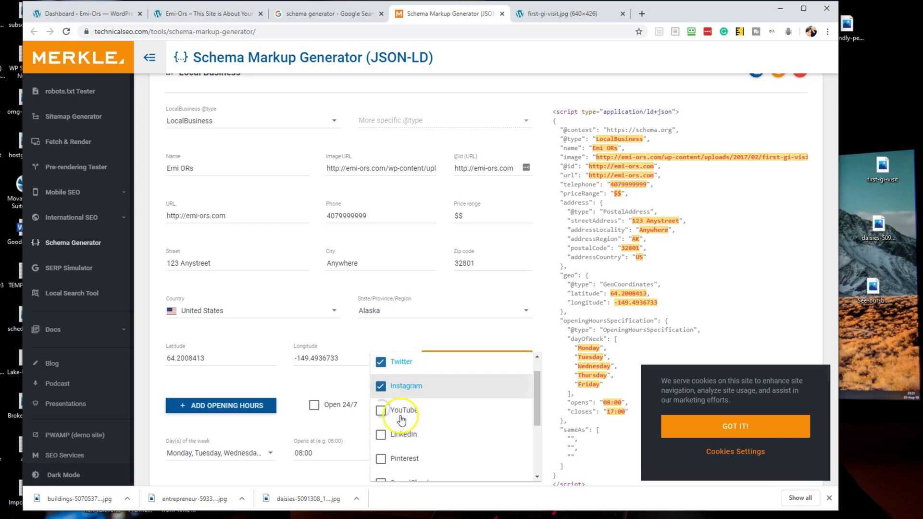
{"action": "left_click", "coordinate": [381, 361]}
{"action": "left_click", "coordinate": [380, 384]}
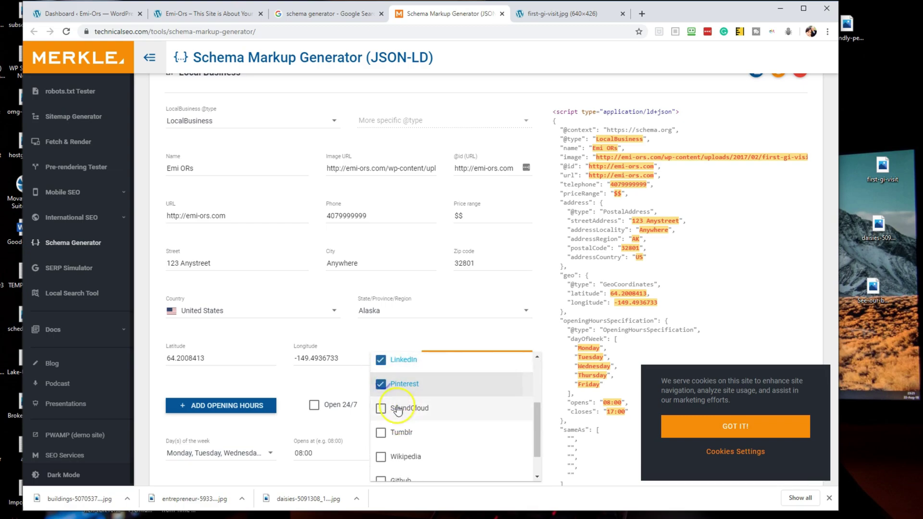
{"action": "left_click", "coordinate": [381, 409]}
{"action": "left_click", "coordinate": [381, 433]}
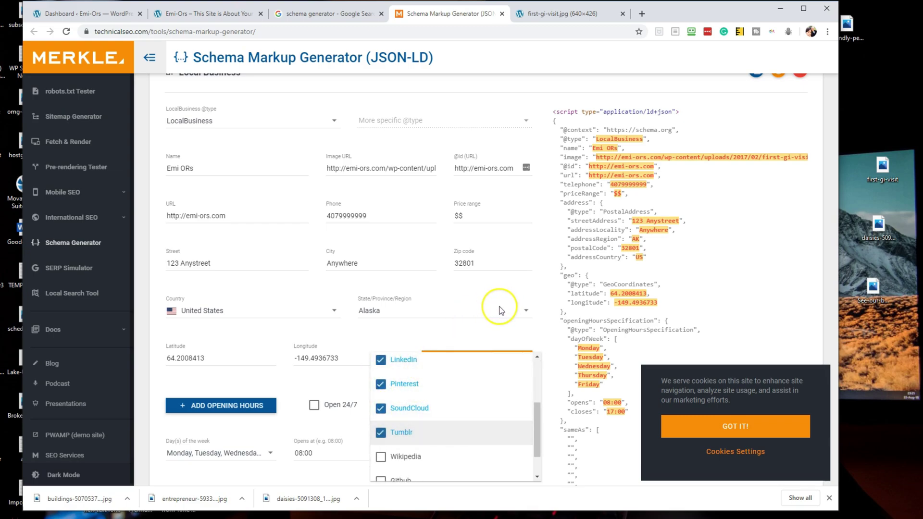
{"action": "left_click", "coordinate": [504, 340]}
Step: Add Website to the social profiles as well
{"action": "scroll", "coordinate": [505, 341], "scroll_direction": "down", "scroll_amount": 1}
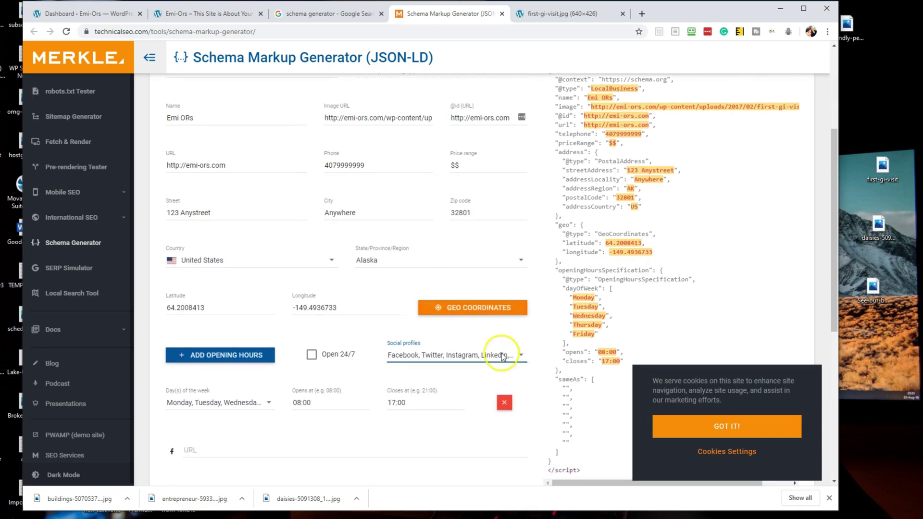
{"action": "left_click", "coordinate": [520, 357]}
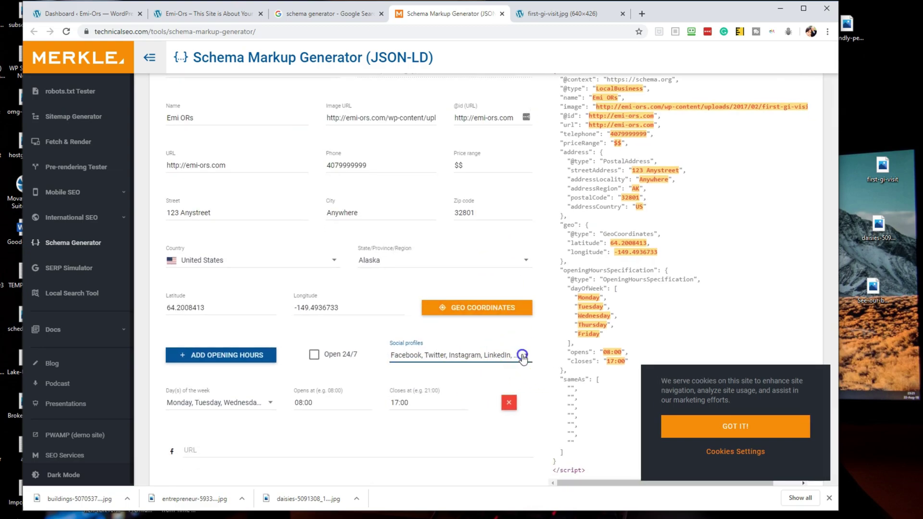
{"action": "scroll", "coordinate": [431, 441], "scroll_direction": "down", "scroll_amount": 5}
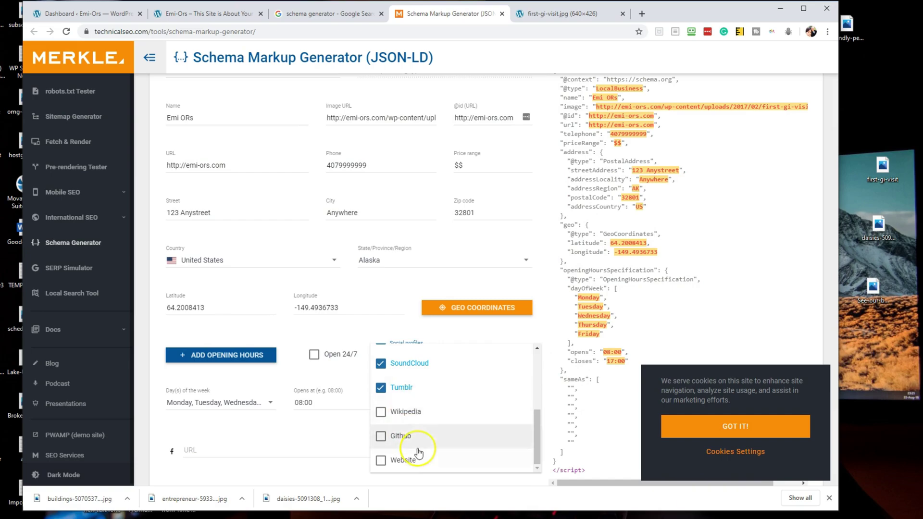
{"action": "left_click", "coordinate": [399, 462]}
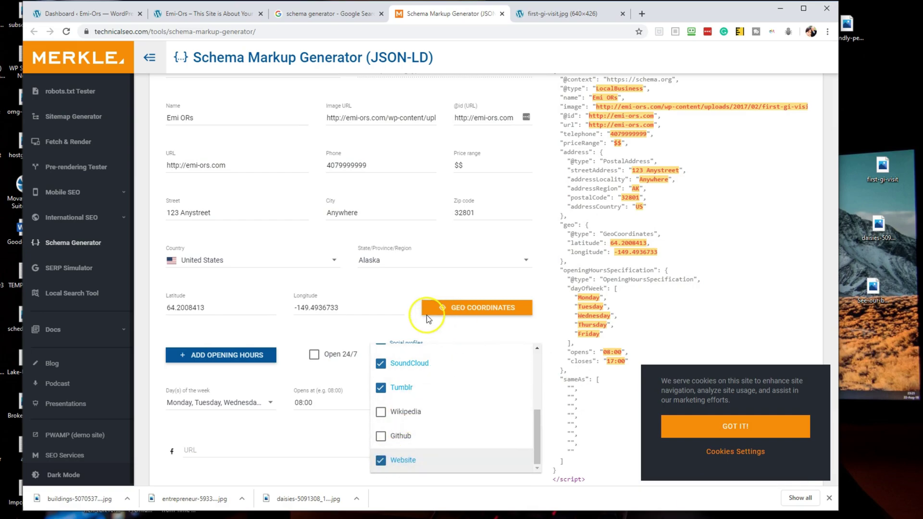
{"action": "left_click", "coordinate": [406, 291]}
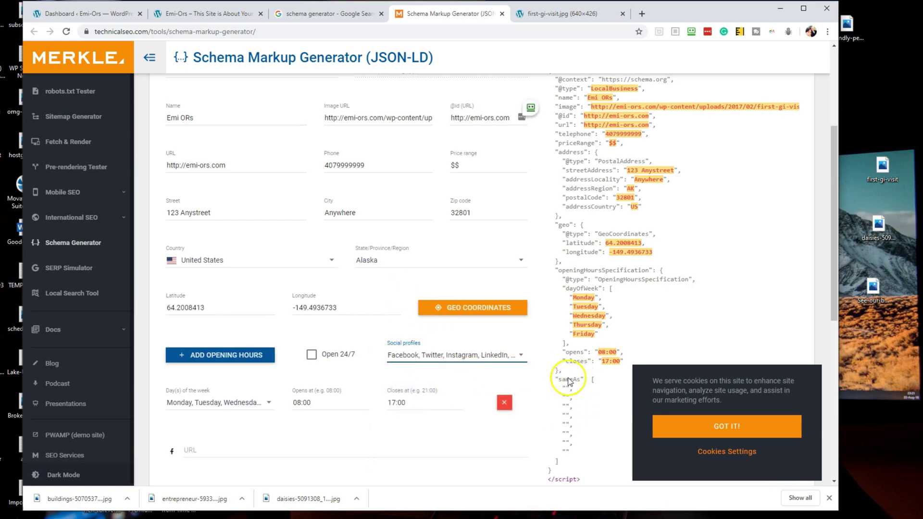
Step: Enter facebook.com/, twitter.com and instagram.com as the first social profile URLs
{"action": "scroll", "coordinate": [567, 430], "scroll_direction": "down", "scroll_amount": 1}
{"action": "scroll", "coordinate": [583, 326], "scroll_direction": "down", "scroll_amount": 5}
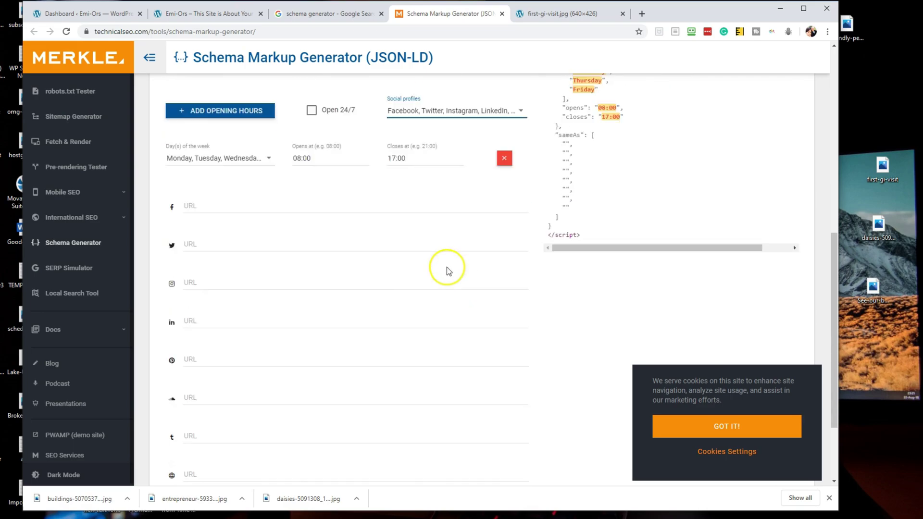
{"action": "left_click", "coordinate": [225, 198]}
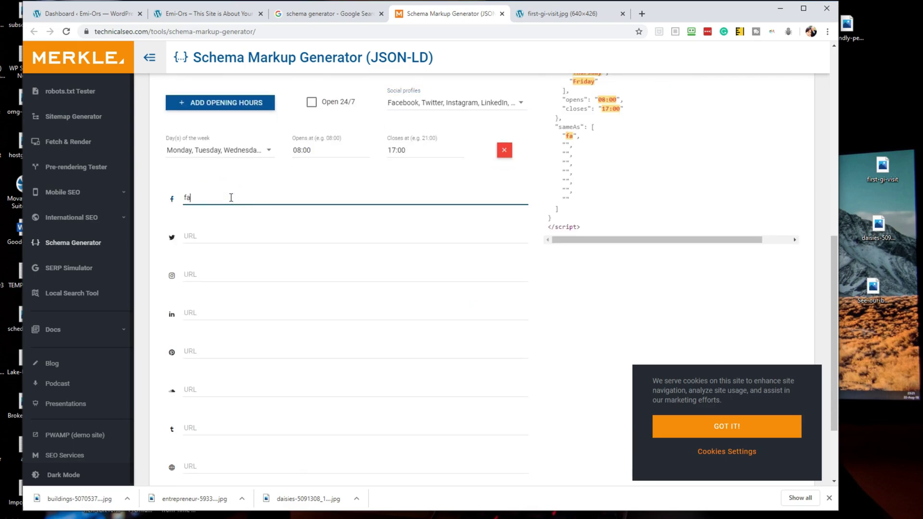
{"action": "type", "text": "facebook.com/myaddress"}
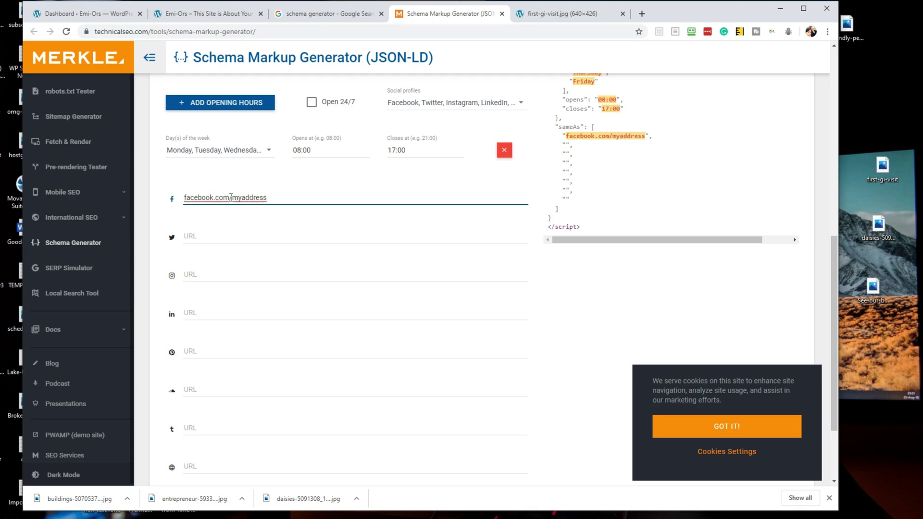
{"action": "key", "text": "Tab"}
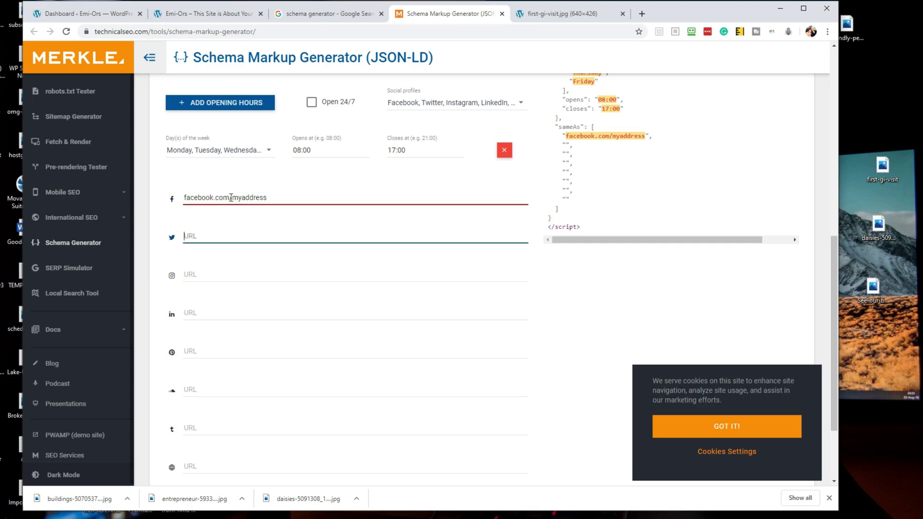
{"action": "type", "text": "twitter.com"}
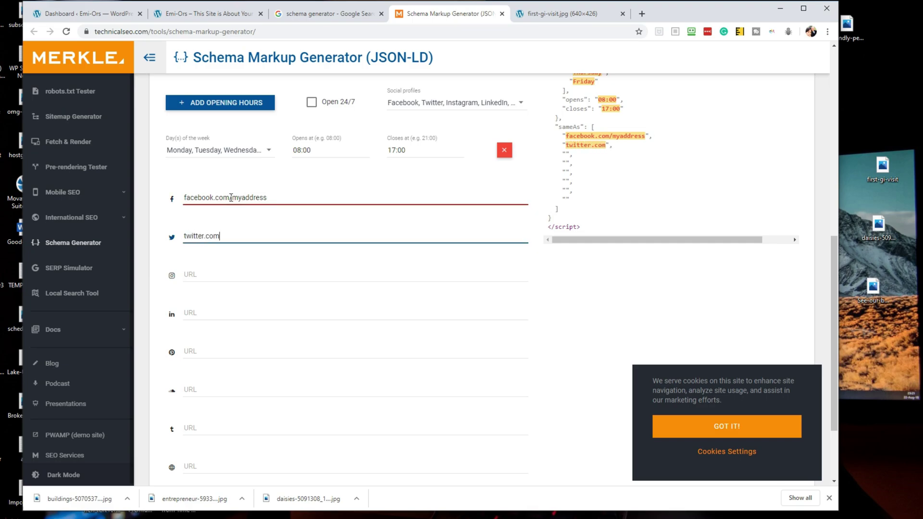
{"action": "key", "text": "Tab"}
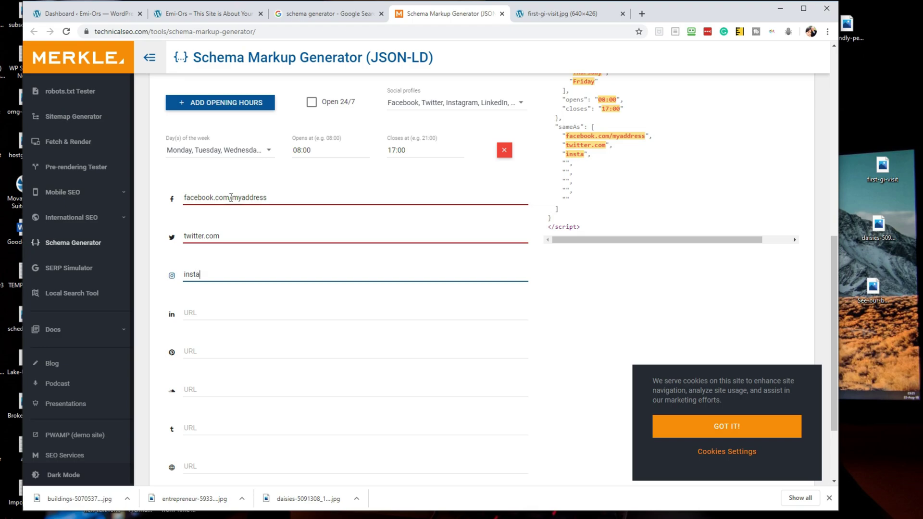
{"action": "type", "text": "instagram.com"}
Step: Enter linkedin.com, pinterest.com and soundcloud.com as the LinkedIn, Pinterest and SoundCloud URLs
{"action": "key", "text": "Tab"}
{"action": "type", "text": "linked"}
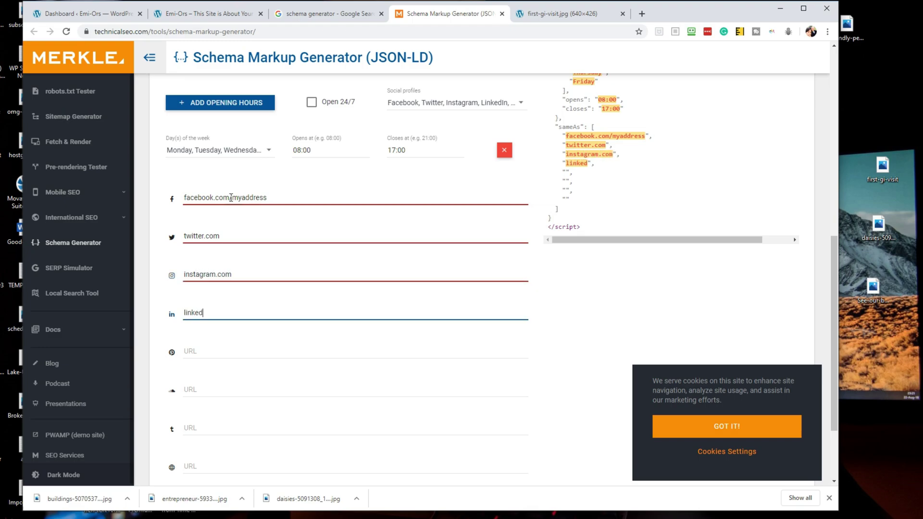
{"action": "type", "text": "in.com"}
{"action": "key", "text": "Tab"}
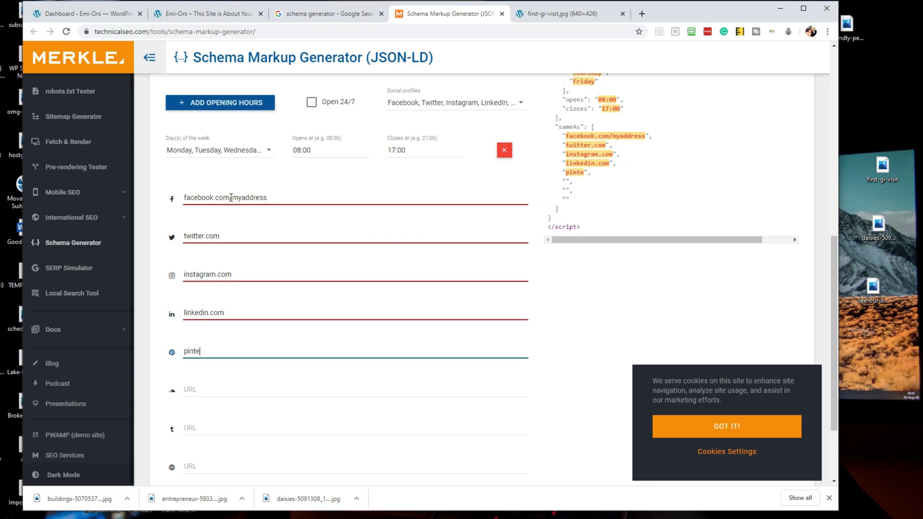
{"action": "type", "text": "pinterest.com"}
{"action": "key", "text": "Tab"}
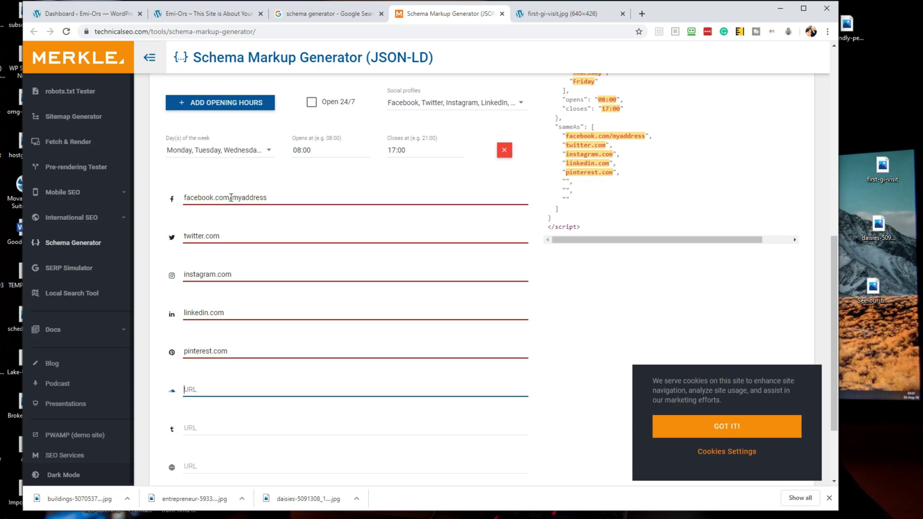
{"action": "type", "text": "soundcloud.com/"}
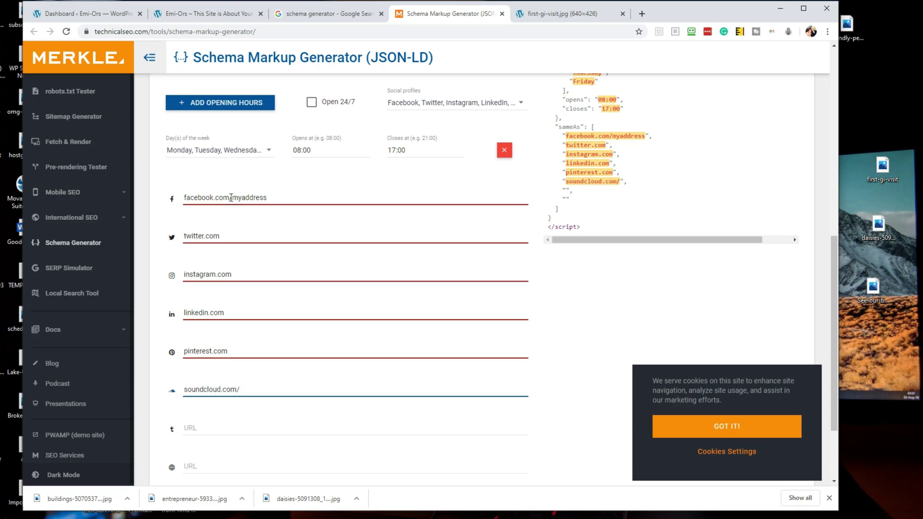
{"action": "key", "text": "Tab"}
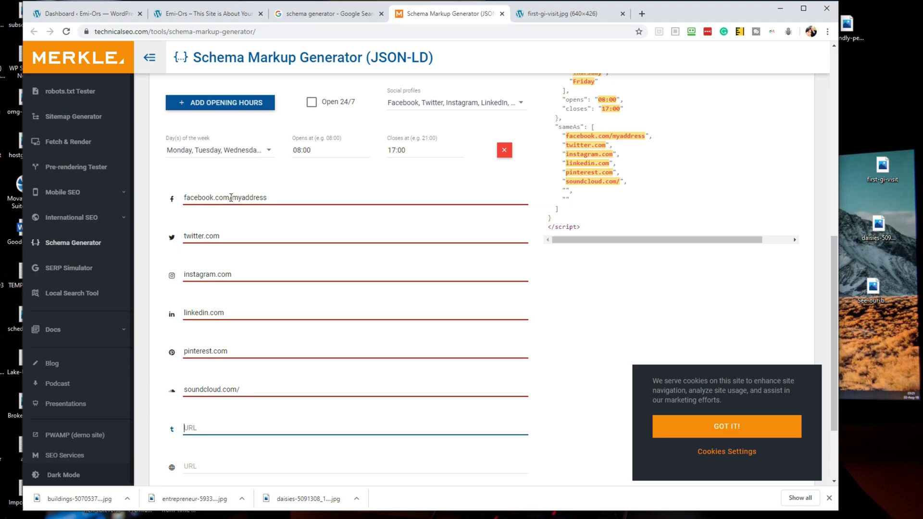
{"action": "left_click", "coordinate": [185, 196]}
{"action": "type", "text": "https://"}
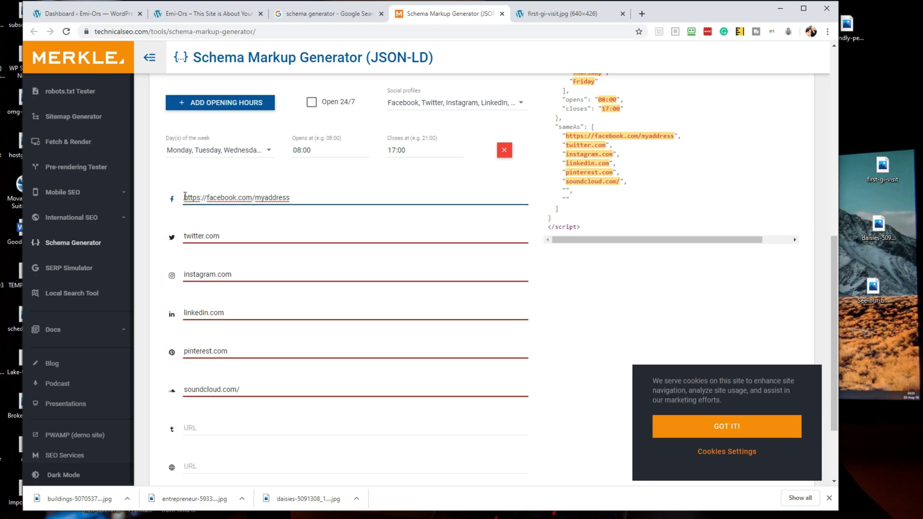
{"action": "left_click", "coordinate": [183, 197]}
{"action": "left_click", "coordinate": [181, 198], "text": "shift"}
{"action": "key", "text": "ctrl+c"}
{"action": "left_click", "coordinate": [183, 236]}
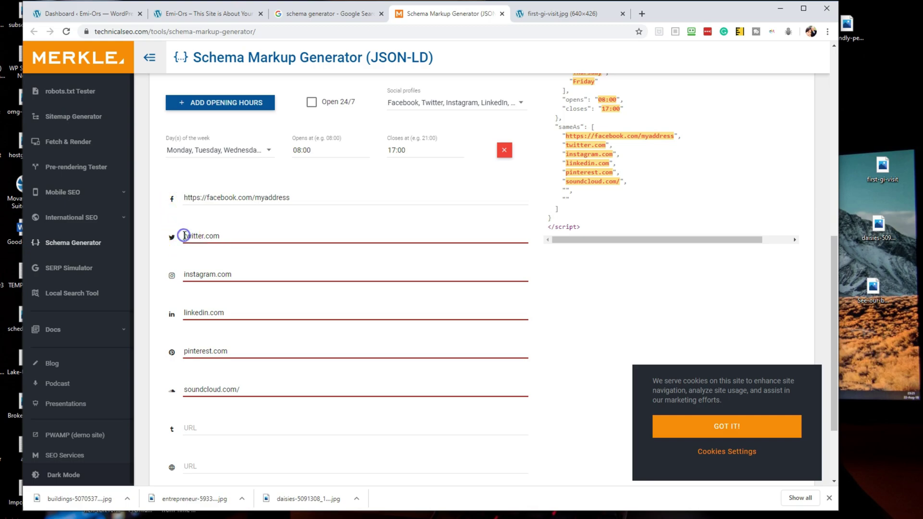
{"action": "key", "text": "ctrl+v"}
{"action": "left_click", "coordinate": [184, 275]}
{"action": "key", "text": "ctrl+v"}
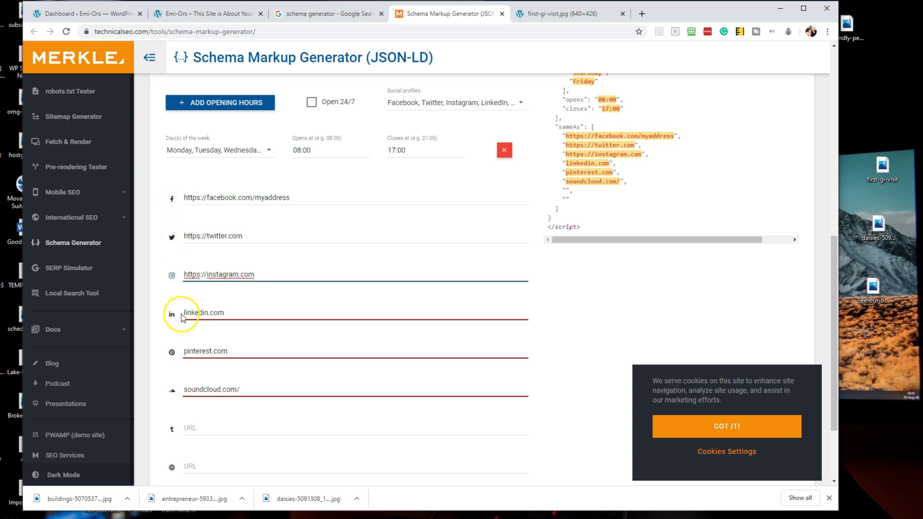
{"action": "left_click", "coordinate": [182, 317]}
{"action": "key", "text": "ctrl+v"}
{"action": "left_click", "coordinate": [185, 352]}
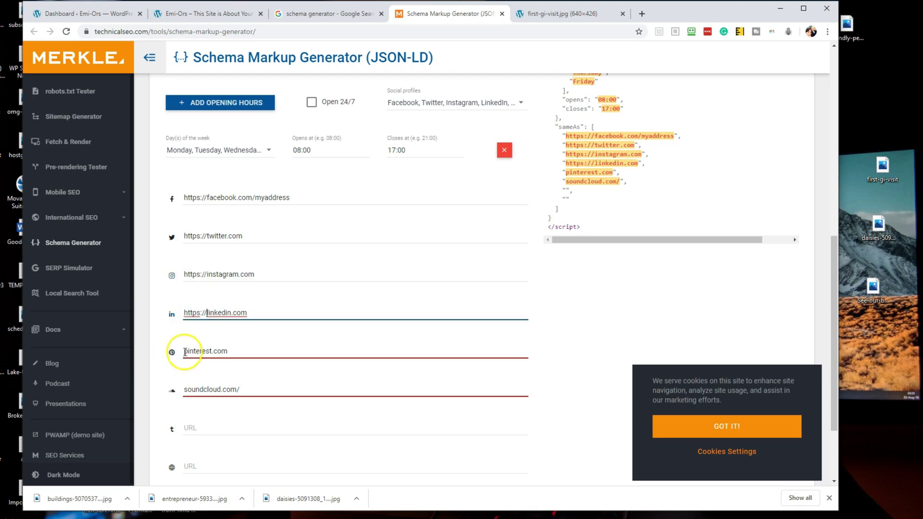
{"action": "key", "text": "ctrl+v"}
{"action": "left_click", "coordinate": [183, 390]}
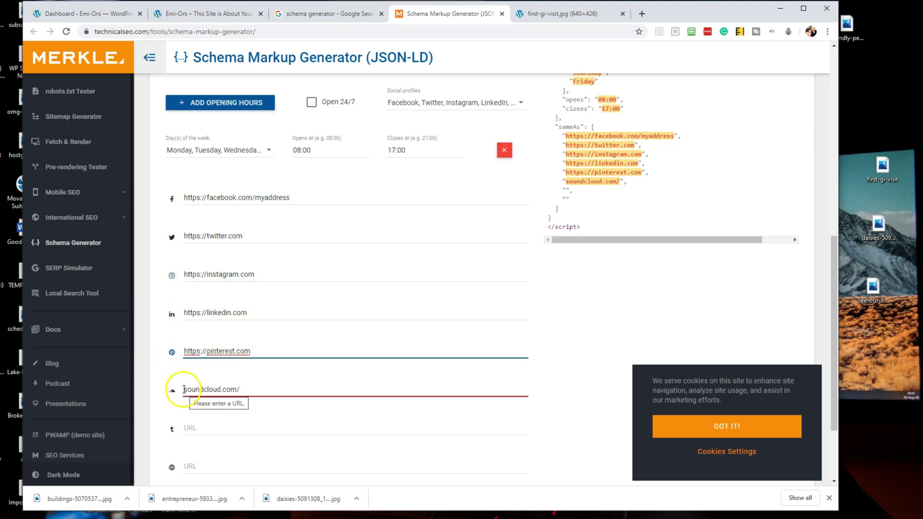
{"action": "key", "text": "ctrl+v"}
{"action": "key", "text": "ctrl+v"}
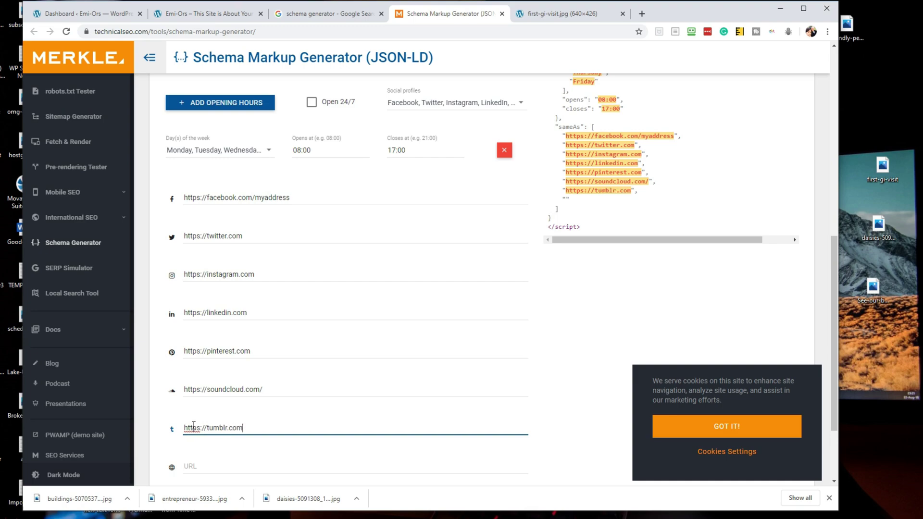
{"action": "key", "text": "Tab"}
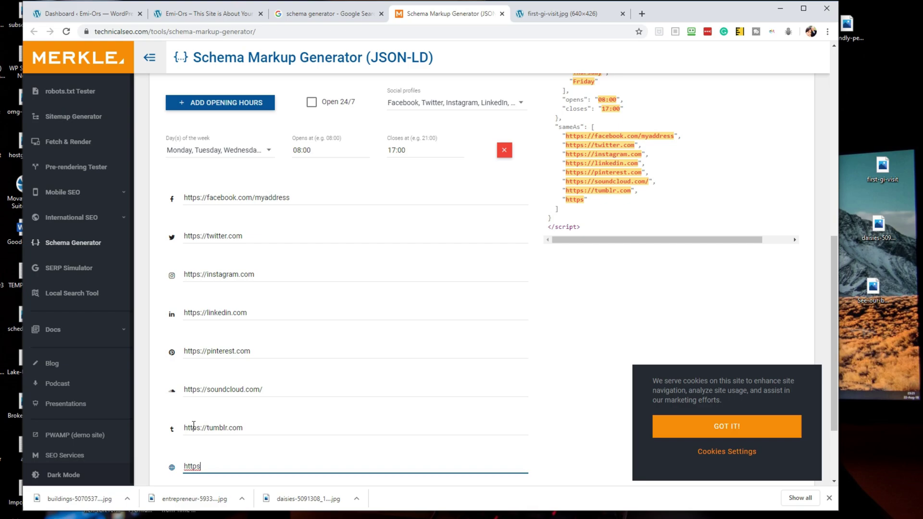
Step: Load maps.google.com in a new Chrome tab
{"action": "left_click", "coordinate": [645, 16]}
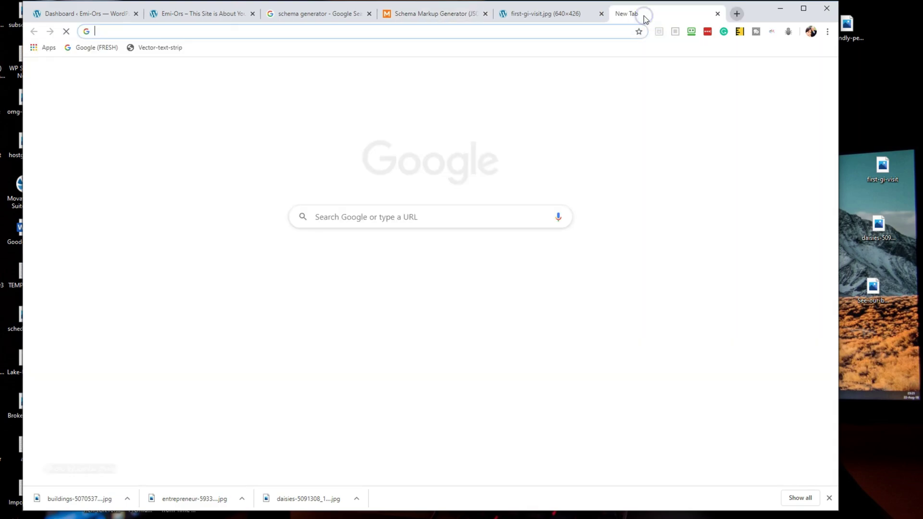
{"action": "type", "text": "mpas"}
{"action": "key", "text": "BackSpace"}
{"action": "key", "text": "BackSpace"}
{"action": "key", "text": "BackSpace"}
{"action": "type", "text": "ap"}
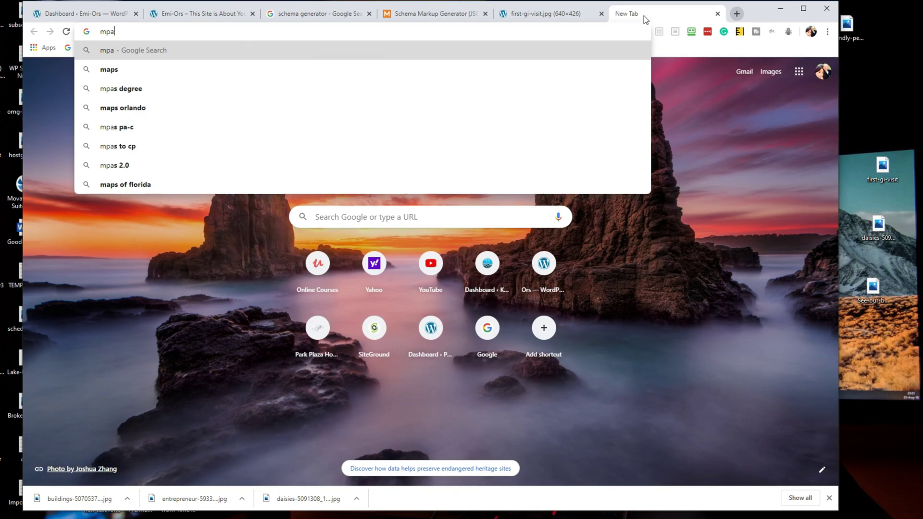
{"action": "key", "text": "BackSpace"}
{"action": "type", "text": "s"}
{"action": "key", "text": "BackSpace"}
{"action": "key", "text": "BackSpace"}
{"action": "type", "text": "ps."}
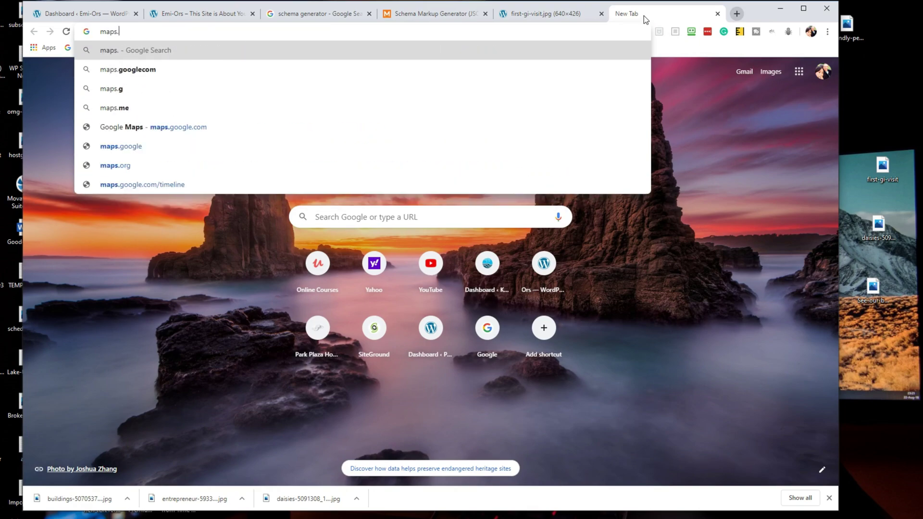
{"action": "type", "text": "google.com"}
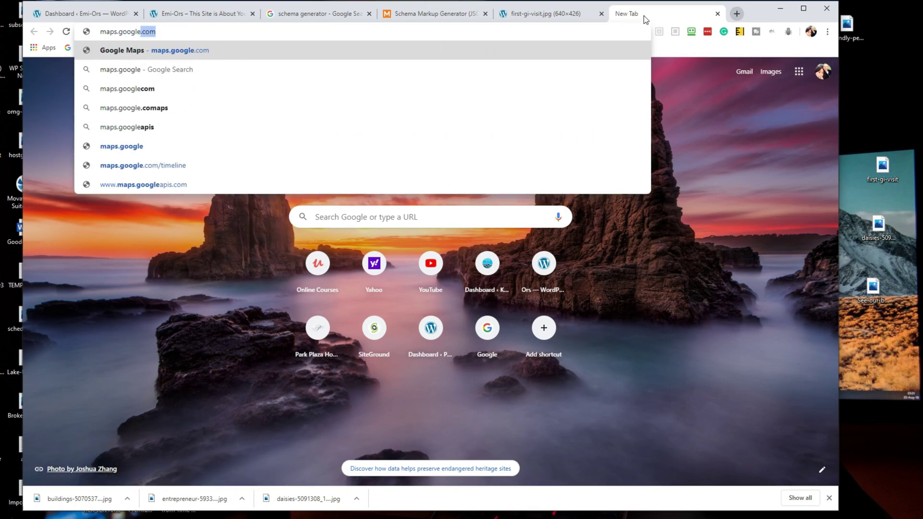
{"action": "key", "text": "Return"}
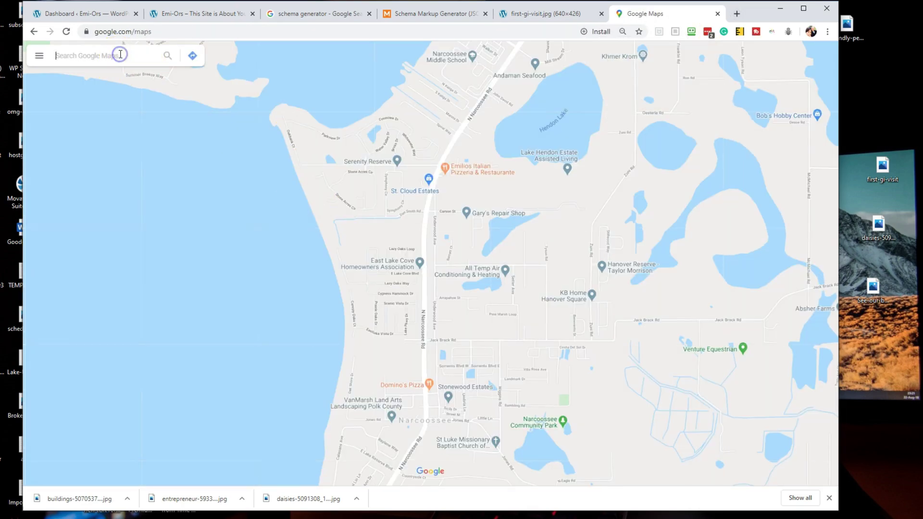
Step: Search 'online marketing', copy the Online Marketing Gorilla share link, and return to first-gi-visit.jpg
{"action": "type", "text": "online marketing"}
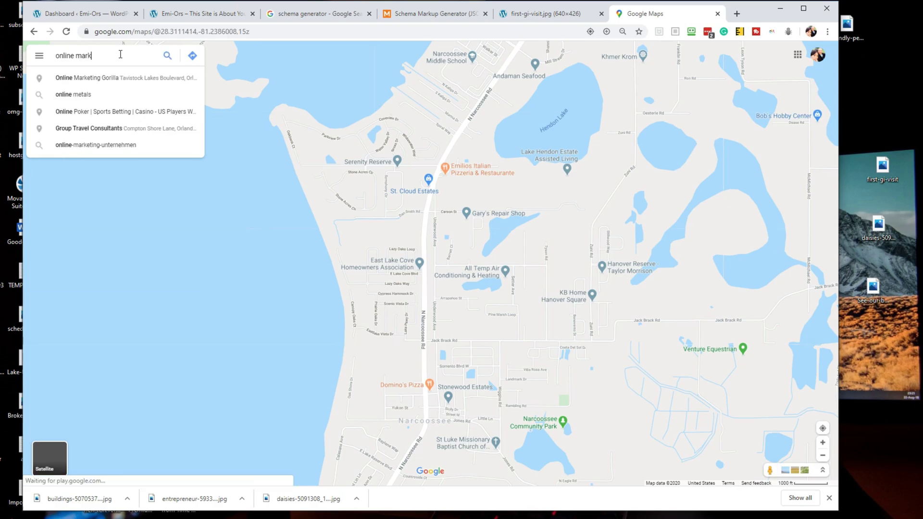
{"action": "left_click", "coordinate": [102, 82]}
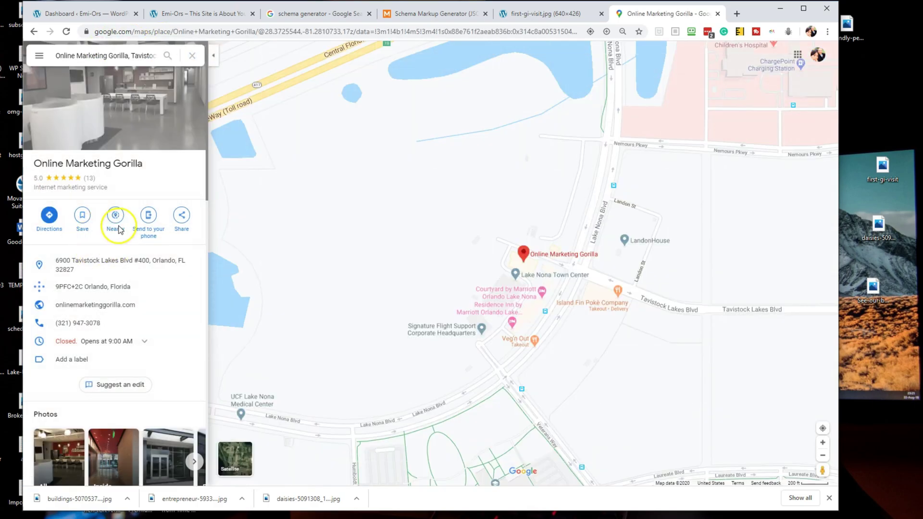
{"action": "left_click", "coordinate": [181, 219]}
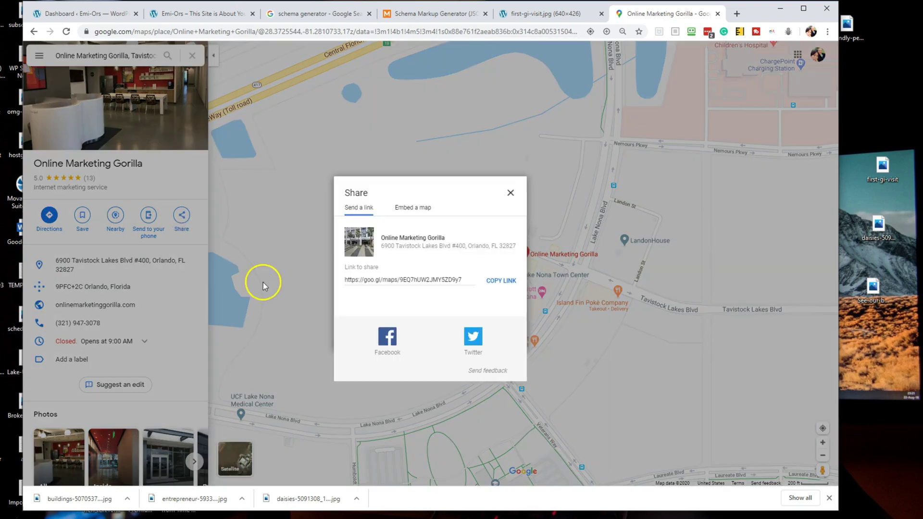
{"action": "left_click", "coordinate": [504, 283]}
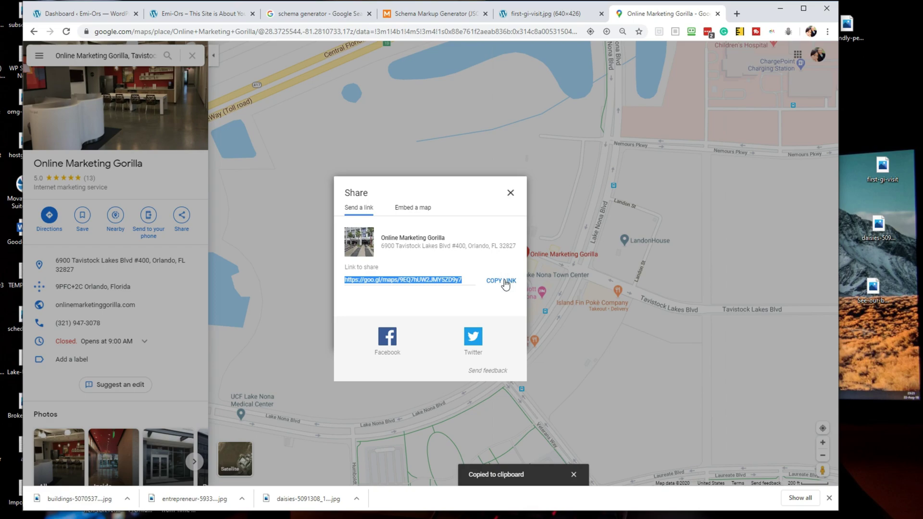
{"action": "left_click", "coordinate": [527, 17]}
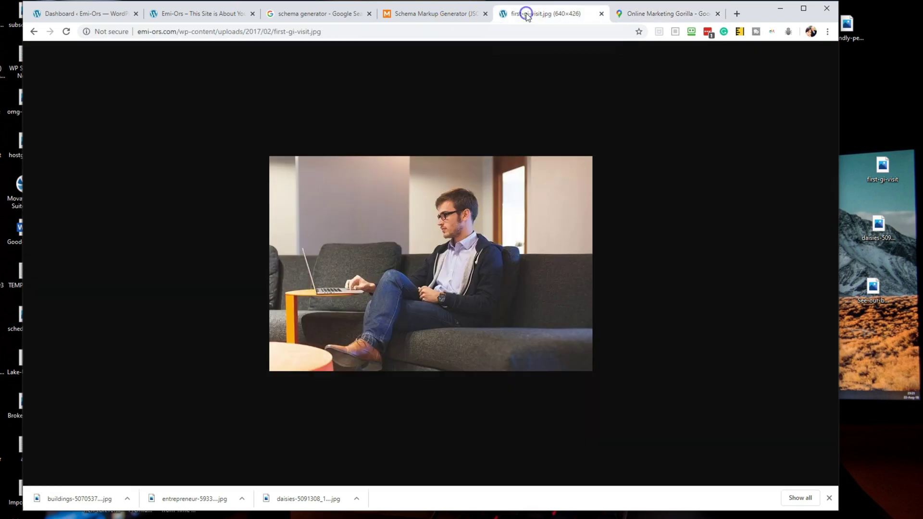
Step: Paste the goo.gl Google Maps share link into the last social profile field, the Website entry
{"action": "left_click", "coordinate": [420, 20]}
{"action": "scroll", "coordinate": [283, 412], "scroll_direction": "down", "scroll_amount": 1}
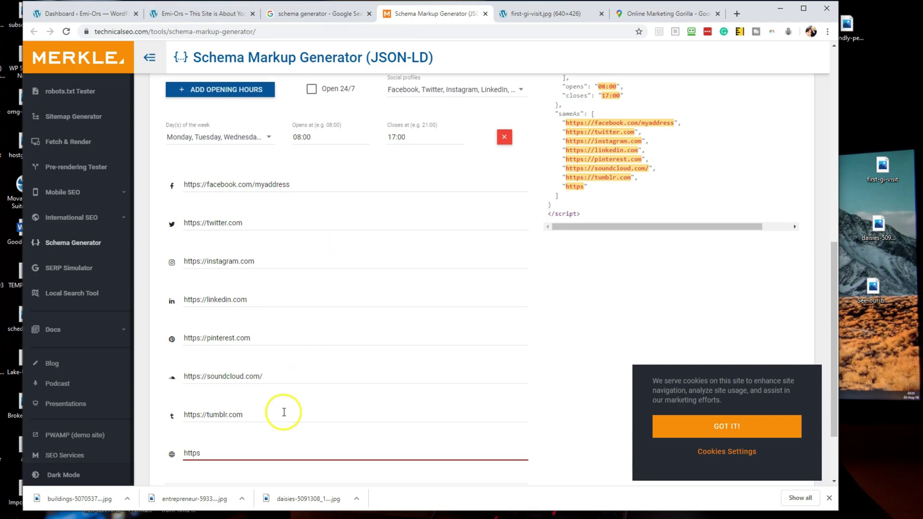
{"action": "scroll", "coordinate": [283, 412], "scroll_direction": "down", "scroll_amount": 2}
{"action": "key", "text": "ctrl+v"}
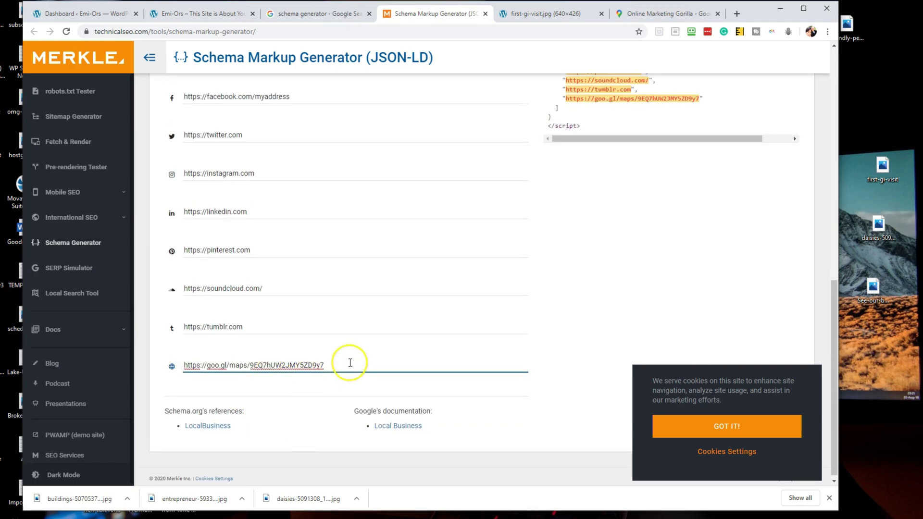
{"action": "scroll", "coordinate": [607, 218], "scroll_direction": "up", "scroll_amount": 3}
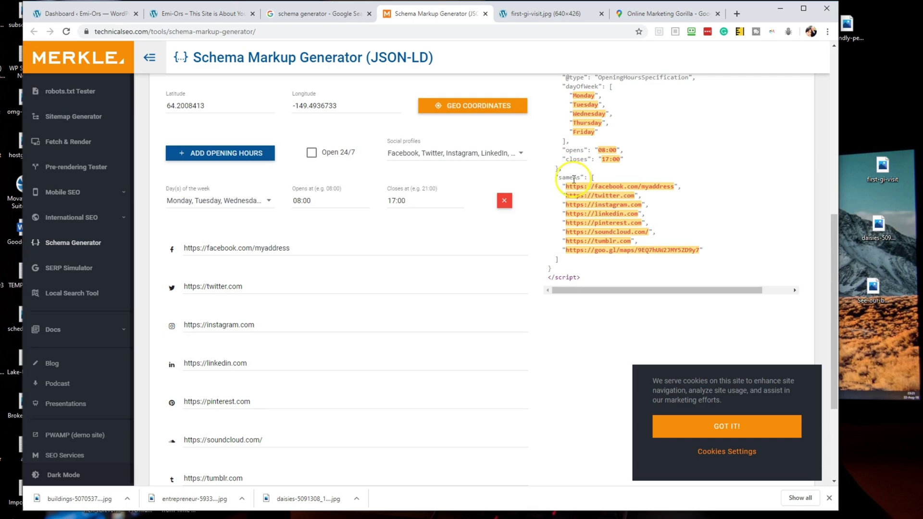
{"action": "scroll", "coordinate": [574, 179], "scroll_direction": "up", "scroll_amount": 1}
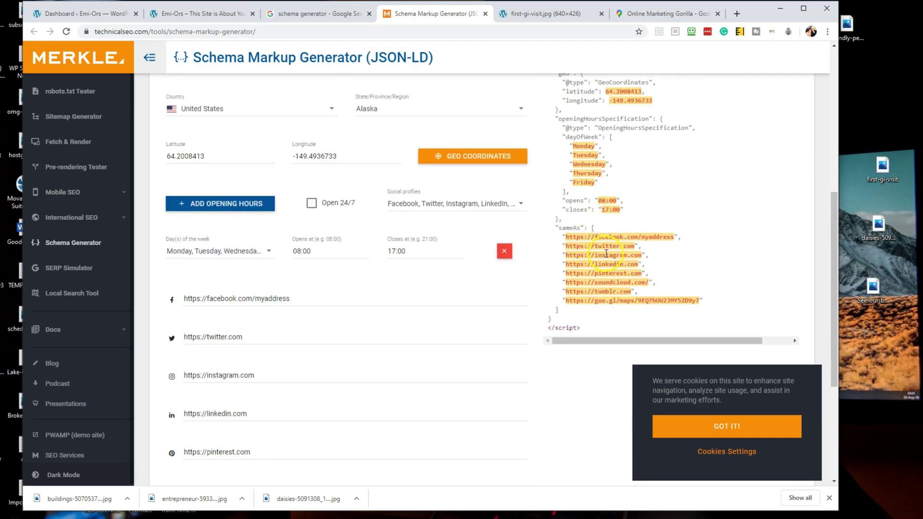
{"action": "scroll", "coordinate": [607, 254], "scroll_direction": "up", "scroll_amount": 4}
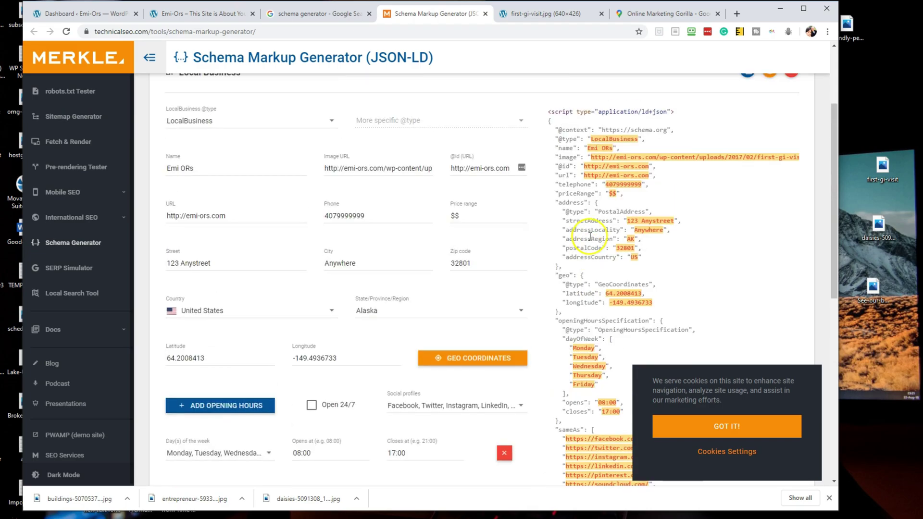
{"action": "scroll", "coordinate": [587, 254], "scroll_direction": "down", "scroll_amount": 4}
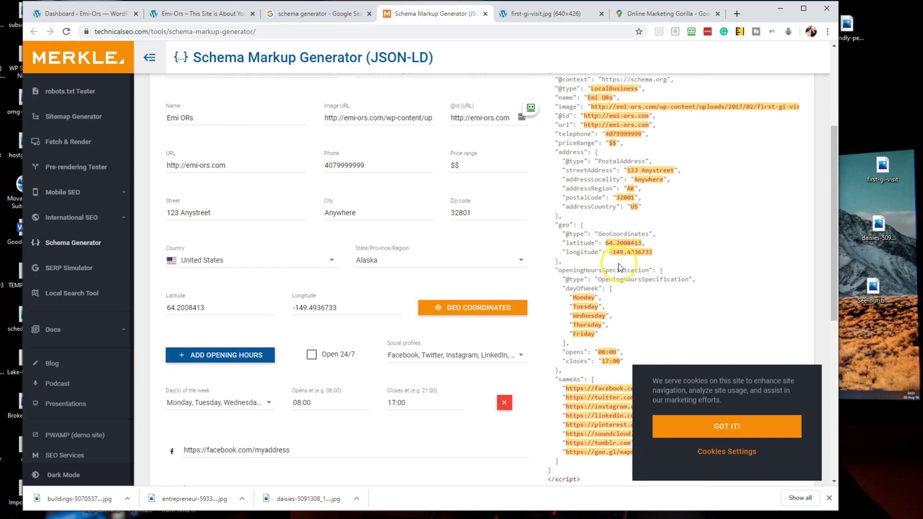
{"action": "scroll", "coordinate": [619, 264], "scroll_direction": "down", "scroll_amount": 2}
{"action": "scroll", "coordinate": [619, 262], "scroll_direction": "up", "scroll_amount": 1}
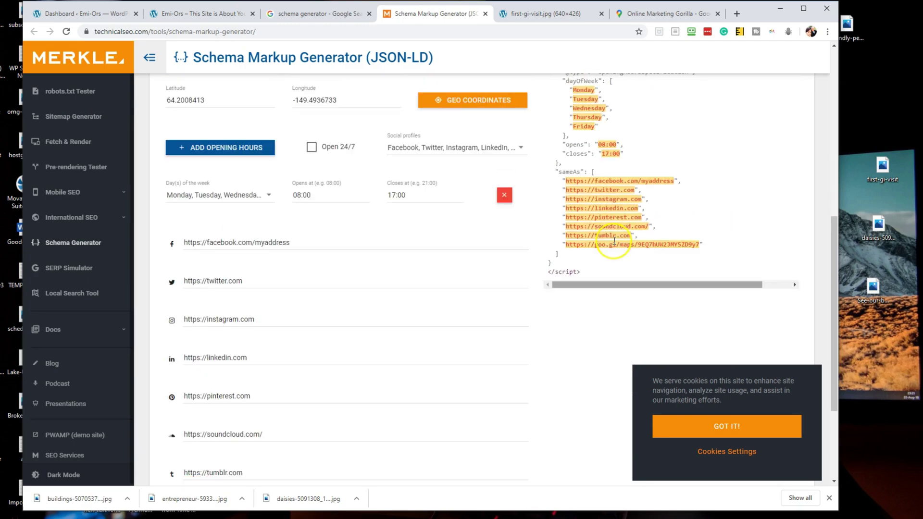
{"action": "scroll", "coordinate": [414, 246], "scroll_direction": "down", "scroll_amount": 3}
{"action": "scroll", "coordinate": [405, 348], "scroll_direction": "up", "scroll_amount": 8}
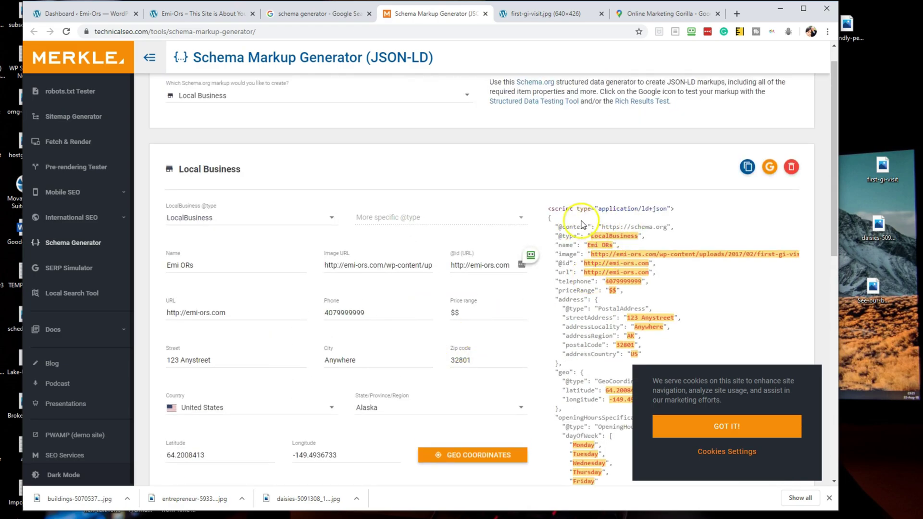
Step: Review the sameAs list in the generated JSON-LD output
{"action": "scroll", "coordinate": [587, 269], "scroll_direction": "down", "scroll_amount": 3}
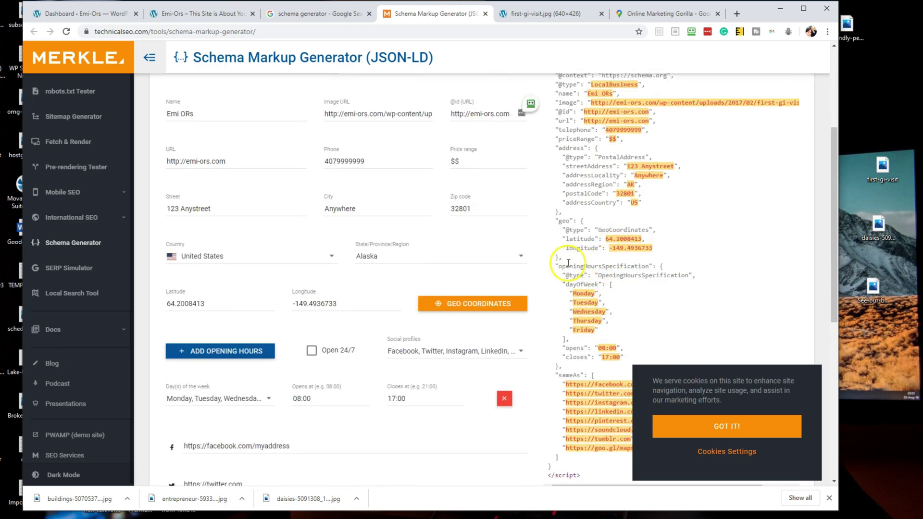
{"action": "scroll", "coordinate": [599, 332], "scroll_direction": "down", "scroll_amount": 2}
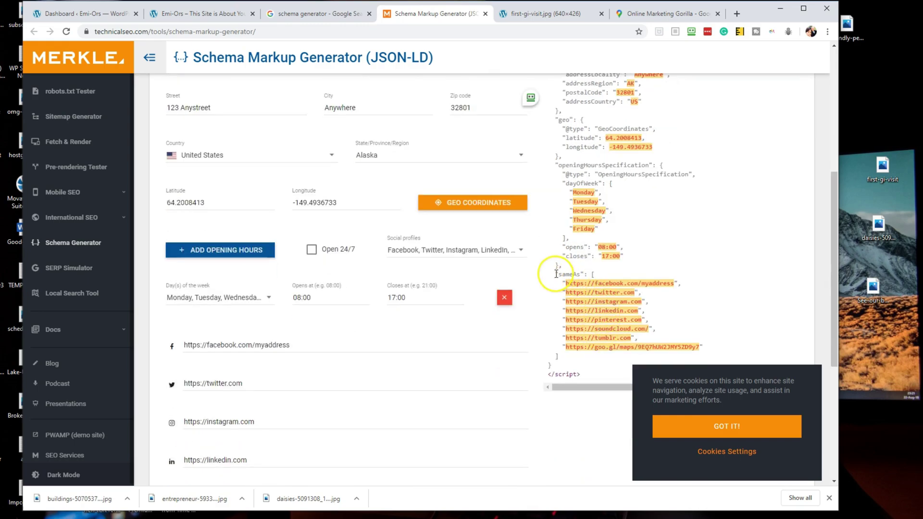
{"action": "left_click_drag", "start_coordinate": [562, 274], "coordinate": [703, 350]}
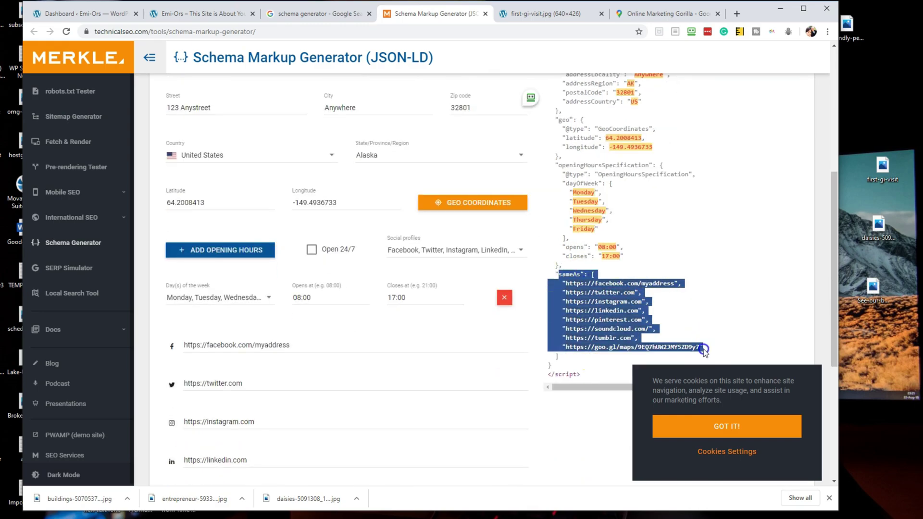
{"action": "left_click", "coordinate": [584, 361]}
Step: Send the markup to Google's Structured Data Testing Tool via the Test button
{"action": "scroll", "coordinate": [586, 338], "scroll_direction": "up", "scroll_amount": 4}
{"action": "scroll", "coordinate": [587, 338], "scroll_direction": "up", "scroll_amount": 2}
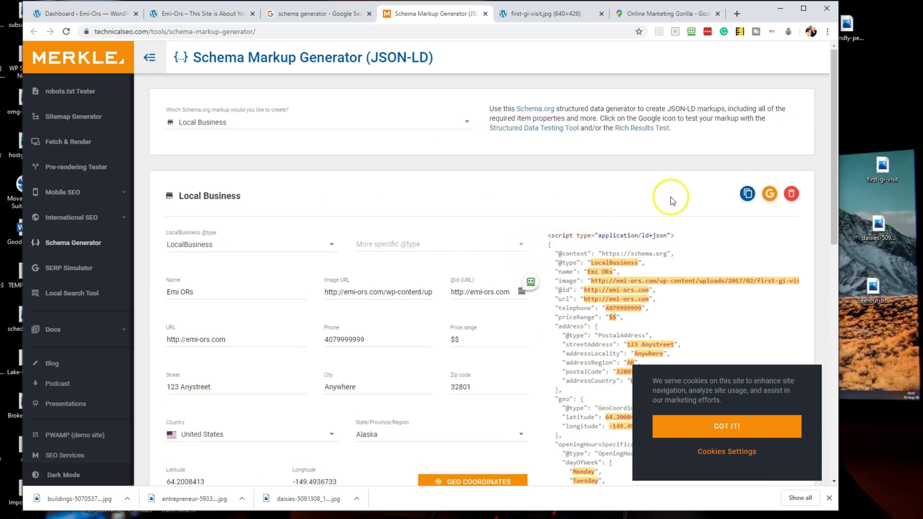
{"action": "scroll", "coordinate": [670, 197], "scroll_direction": "down", "scroll_amount": 6}
{"action": "scroll", "coordinate": [670, 197], "scroll_direction": "down", "scroll_amount": 2}
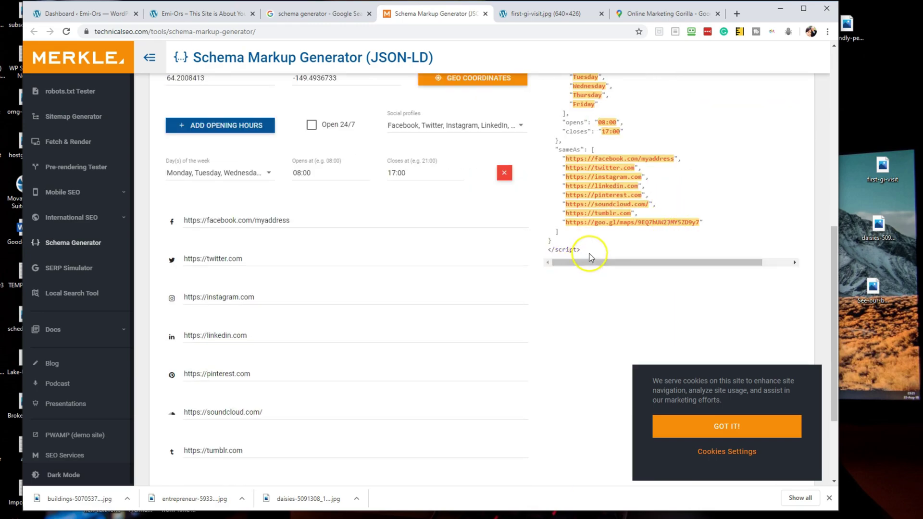
{"action": "scroll", "coordinate": [587, 255], "scroll_direction": "up", "scroll_amount": 8}
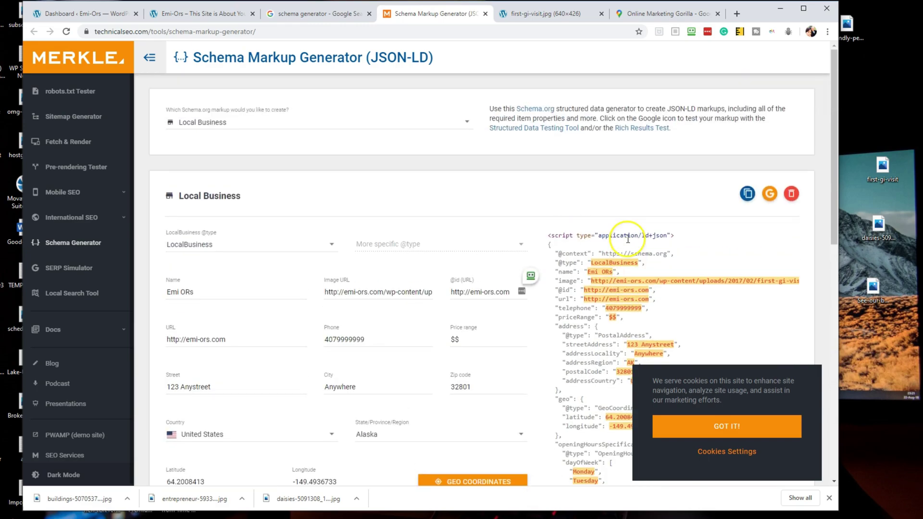
{"action": "scroll", "coordinate": [628, 240], "scroll_direction": "down", "scroll_amount": 1}
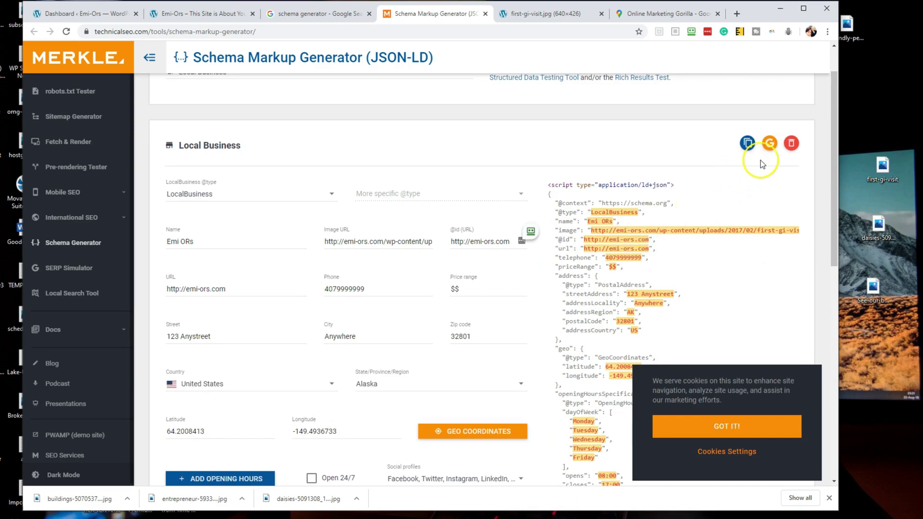
{"action": "left_click", "coordinate": [770, 144]}
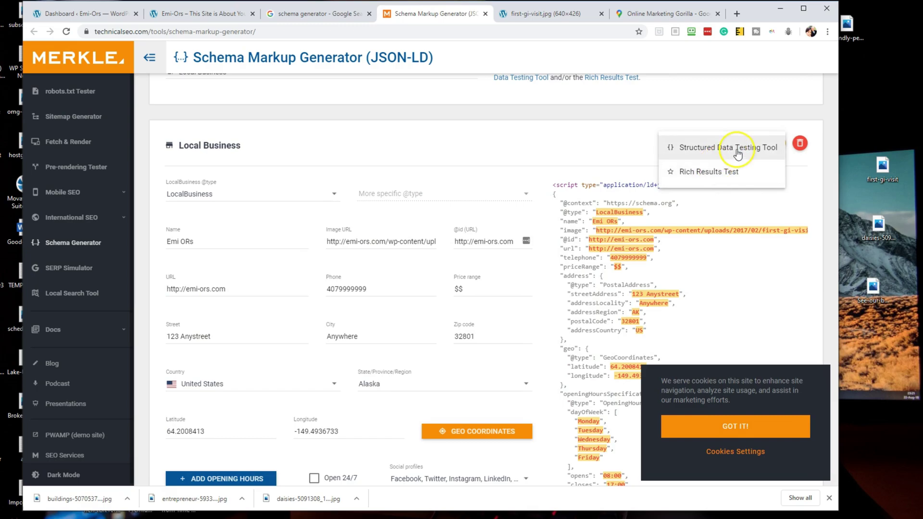
{"action": "left_click", "coordinate": [737, 151]}
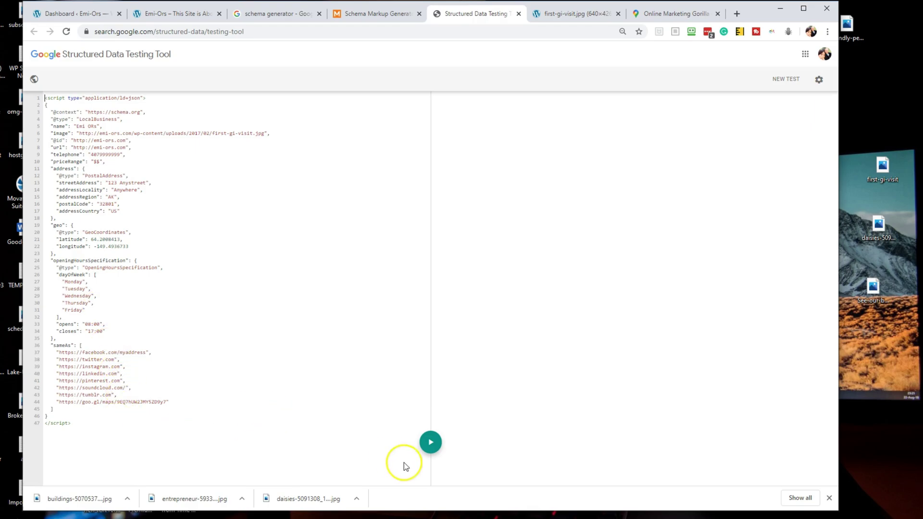
Step: Run the test, confirm 0 errors and 0 warnings, and return to the generator tab
{"action": "left_click", "coordinate": [425, 448]}
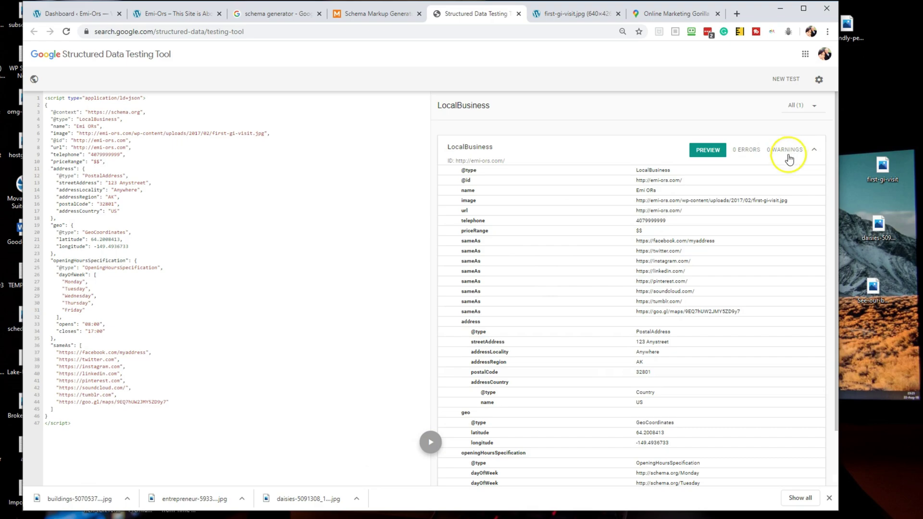
{"action": "scroll", "coordinate": [789, 159], "scroll_direction": "down", "scroll_amount": 2}
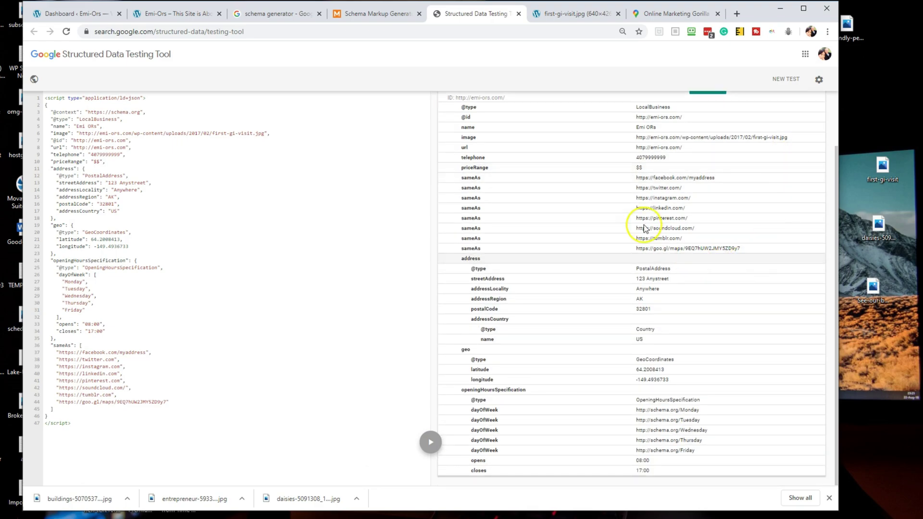
{"action": "left_click", "coordinate": [348, 16]}
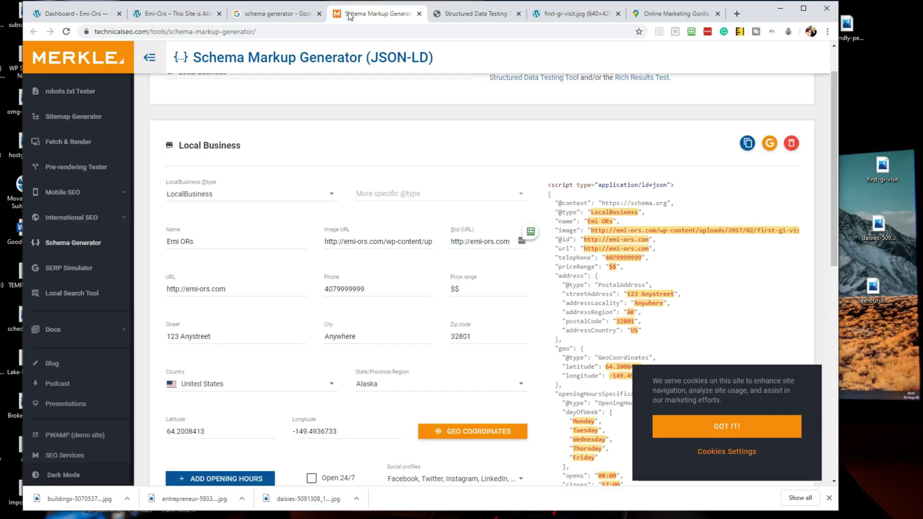
Step: Copy the generated JSON-LD markup and switch to the emi-ors.com WordPress Dashboard
{"action": "scroll", "coordinate": [476, 289], "scroll_direction": "down", "scroll_amount": 7}
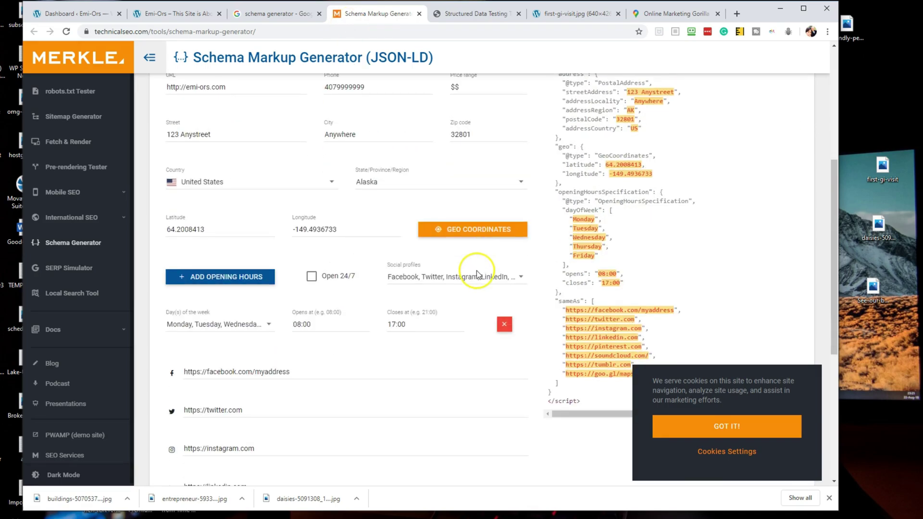
{"action": "scroll", "coordinate": [578, 311], "scroll_direction": "up", "scroll_amount": 8}
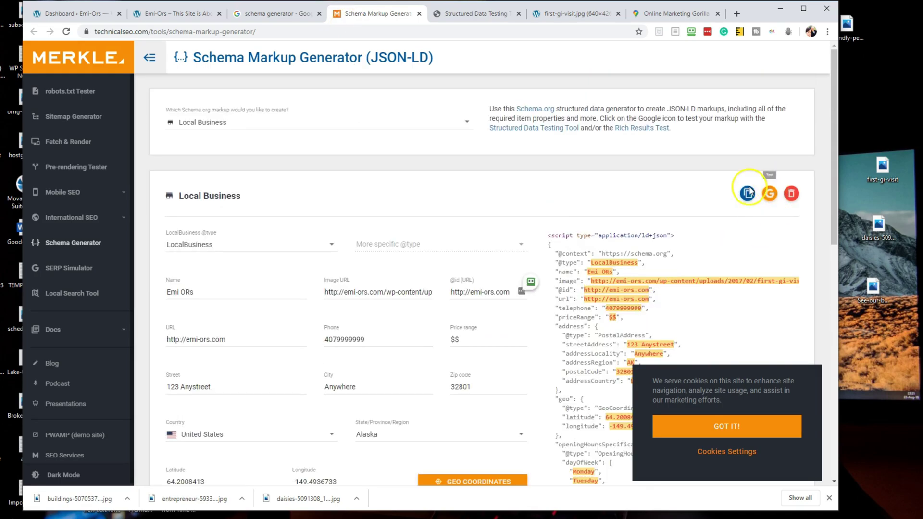
{"action": "left_click", "coordinate": [748, 194]}
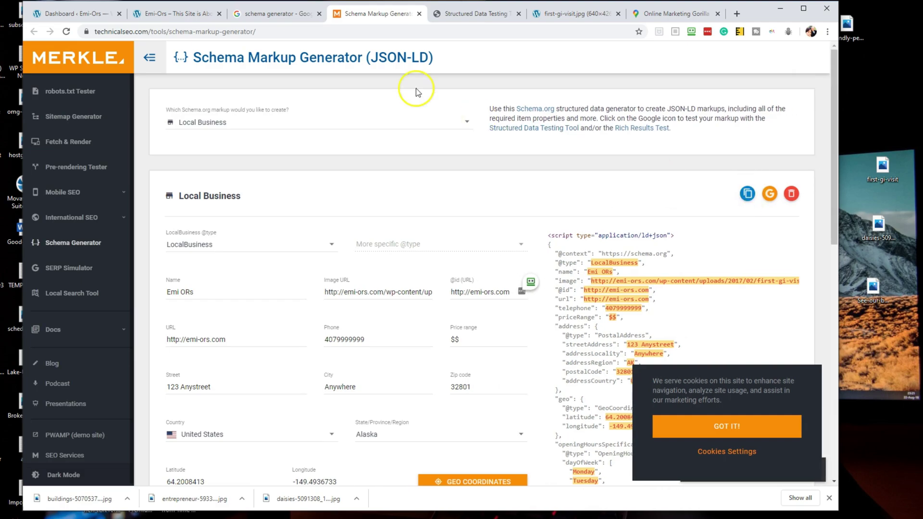
{"action": "left_click", "coordinate": [144, 18]}
{"action": "left_click", "coordinate": [78, 14]}
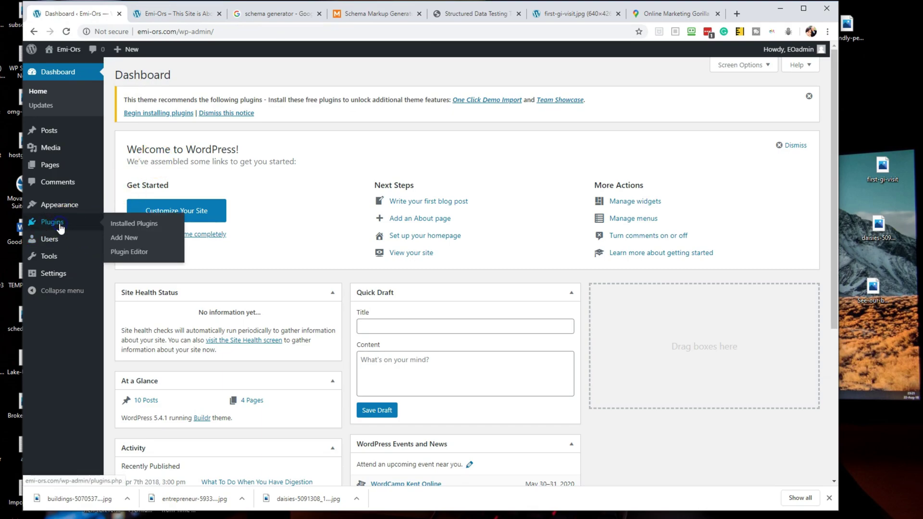
Step: Search the plugin directory for 'insert headers' from Plugins > Add New
{"action": "left_click", "coordinate": [61, 228]}
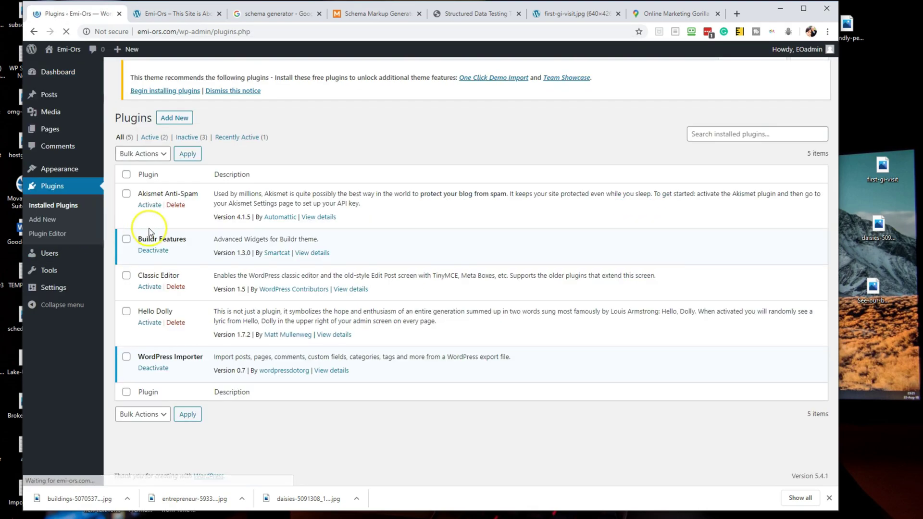
{"action": "left_click", "coordinate": [728, 139]}
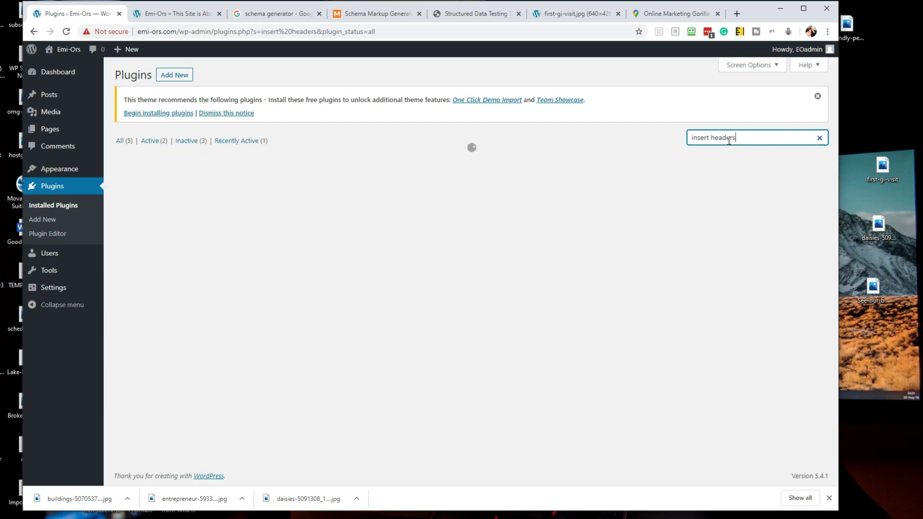
{"action": "left_click", "coordinate": [181, 77]}
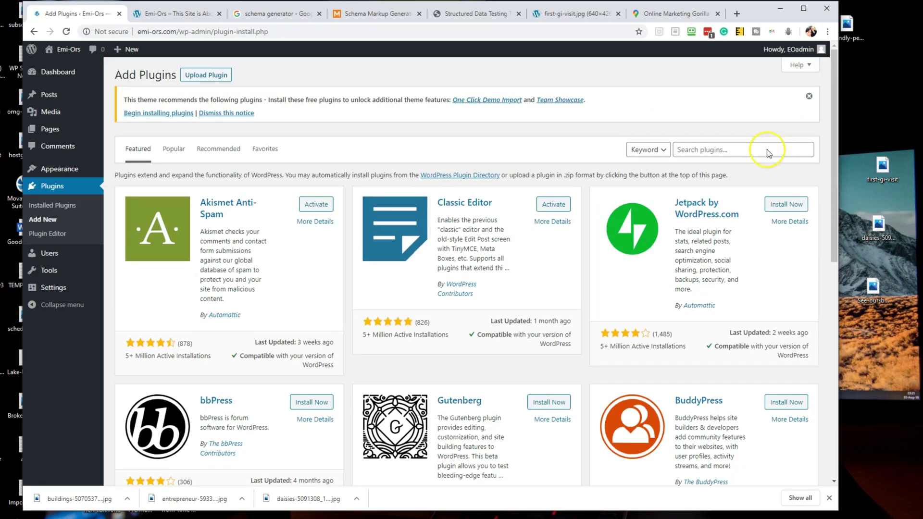
{"action": "left_click", "coordinate": [733, 152]}
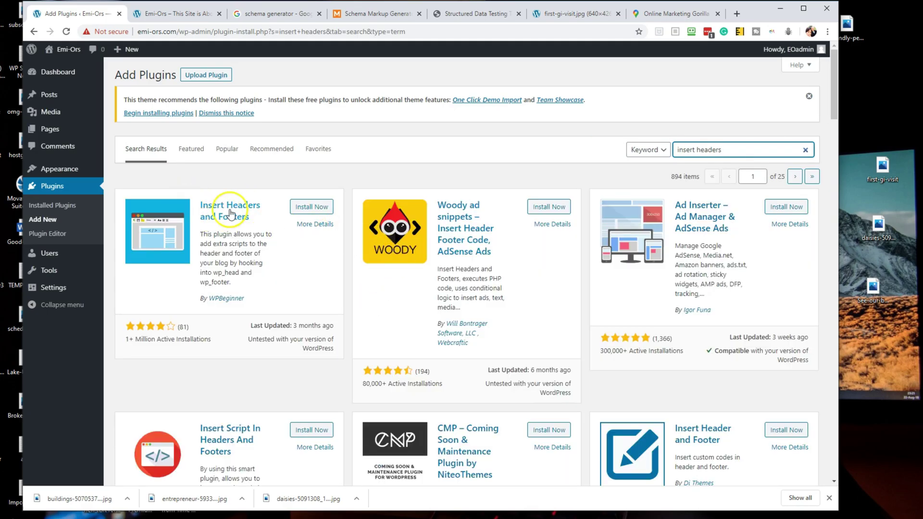
Step: Install the Insert Headers and Footers plugin by WPBeginner
{"action": "left_click", "coordinate": [308, 206]}
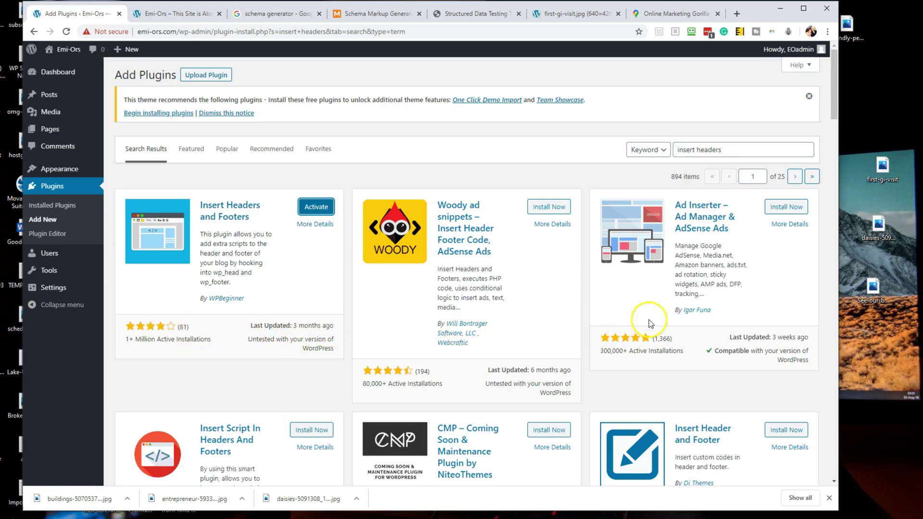
{"action": "scroll", "coordinate": [649, 307], "scroll_direction": "down", "scroll_amount": 3}
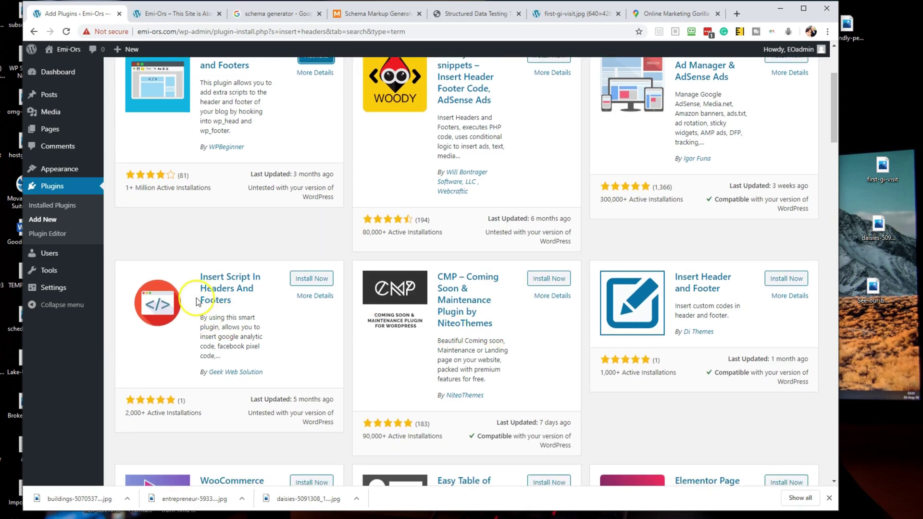
{"action": "scroll", "coordinate": [274, 355], "scroll_direction": "down", "scroll_amount": 1}
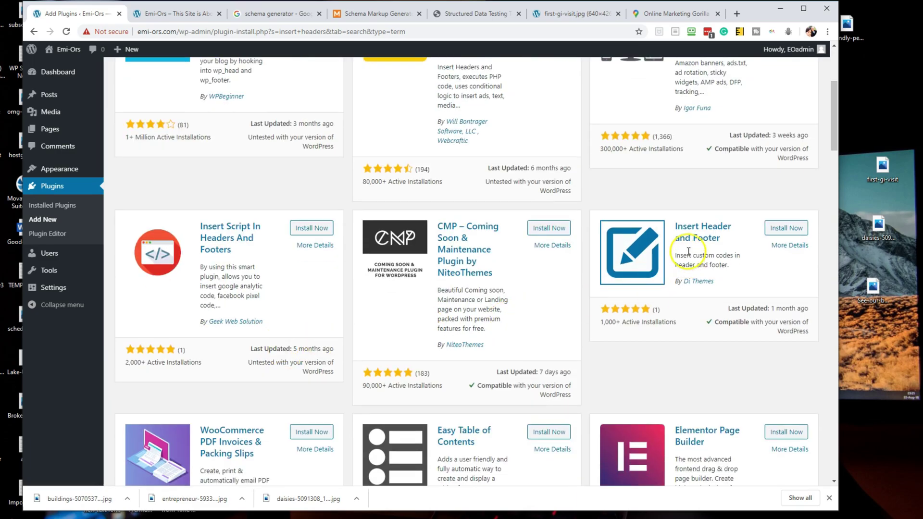
{"action": "scroll", "coordinate": [679, 285], "scroll_direction": "down", "scroll_amount": 2}
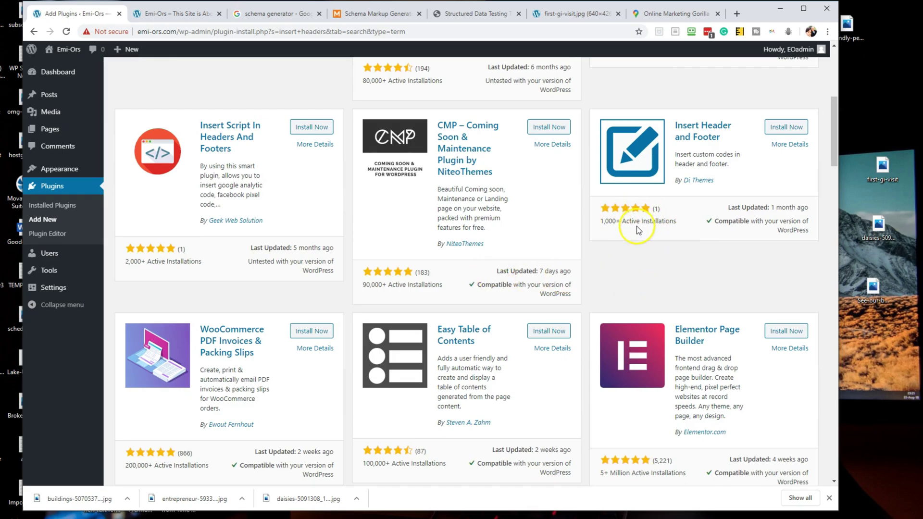
{"action": "scroll", "coordinate": [638, 230], "scroll_direction": "down", "scroll_amount": 6}
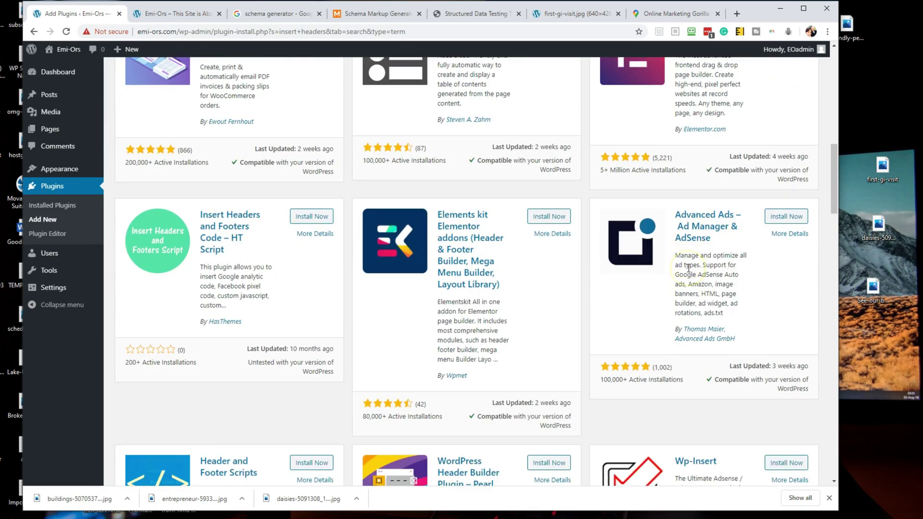
{"action": "scroll", "coordinate": [689, 269], "scroll_direction": "down", "scroll_amount": 4}
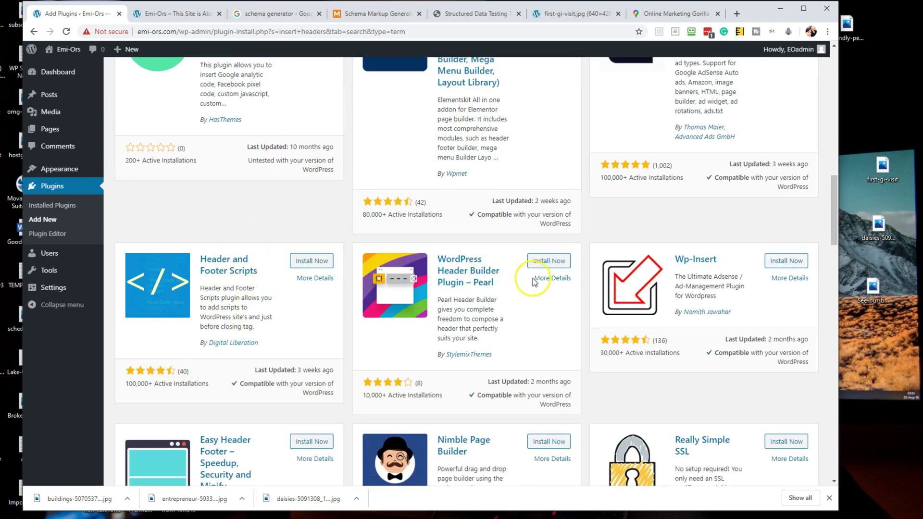
{"action": "scroll", "coordinate": [509, 300], "scroll_direction": "down", "scroll_amount": 3}
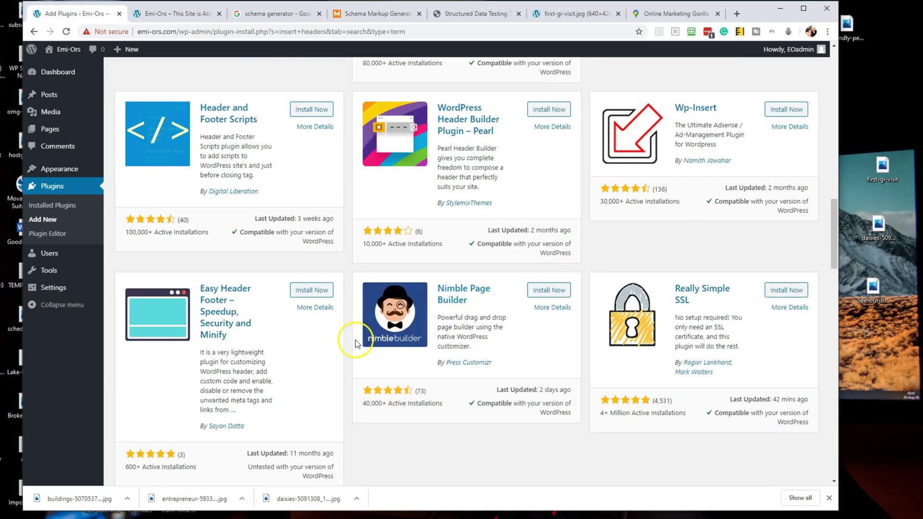
{"action": "scroll", "coordinate": [356, 339], "scroll_direction": "down", "scroll_amount": 3}
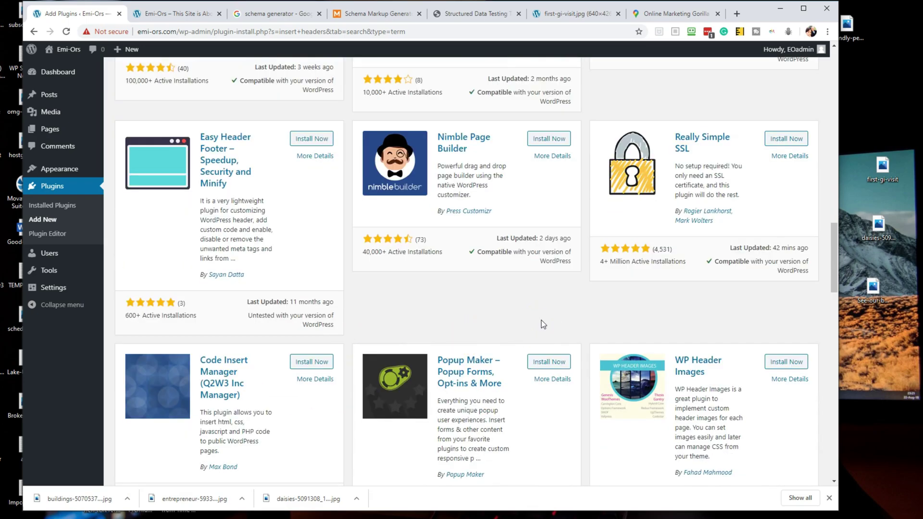
{"action": "scroll", "coordinate": [541, 320], "scroll_direction": "up", "scroll_amount": 15}
{"action": "scroll", "coordinate": [376, 179], "scroll_direction": "up", "scroll_amount": 4}
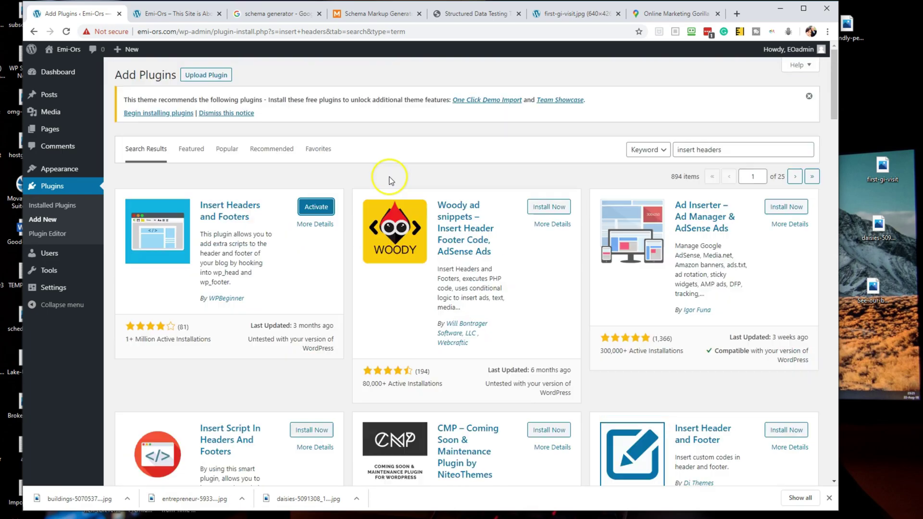
Step: Activate the Insert Headers and Footers plugin
{"action": "left_click", "coordinate": [312, 206]}
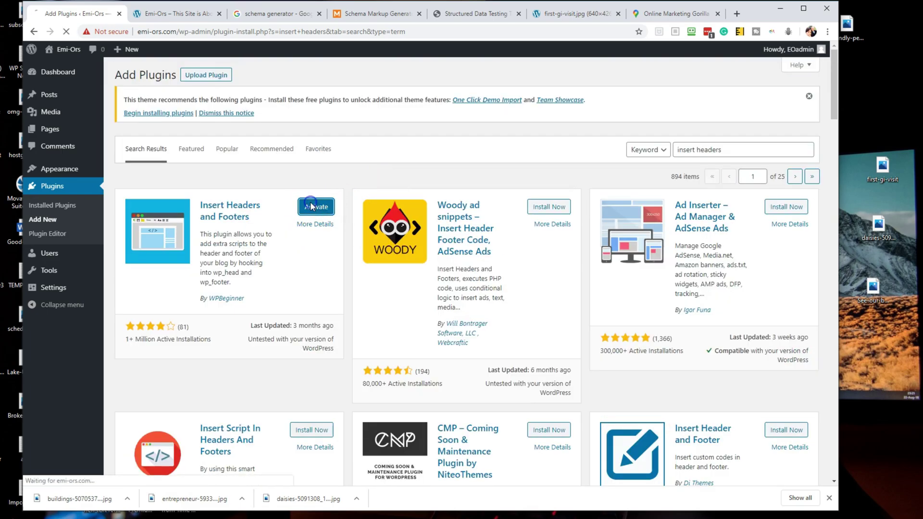
{"action": "mouse_move", "coordinate": [49, 289]}
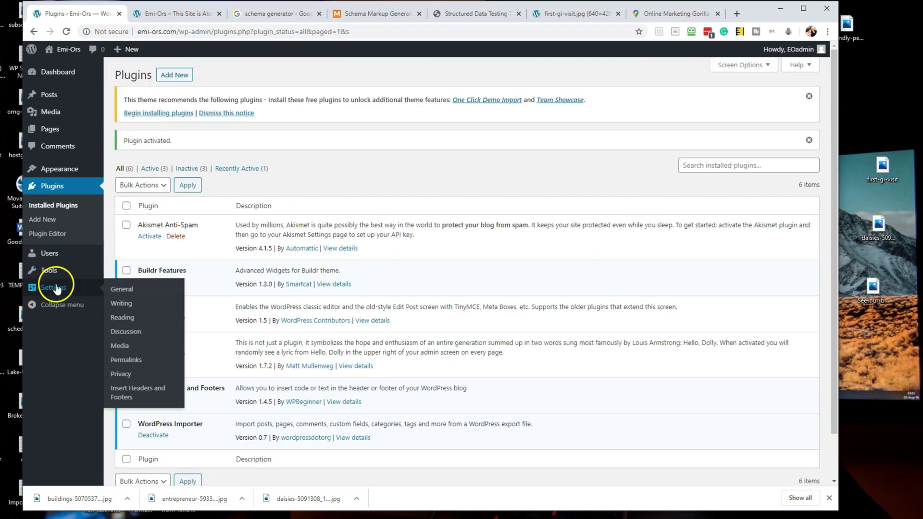
{"action": "left_click", "coordinate": [135, 389]}
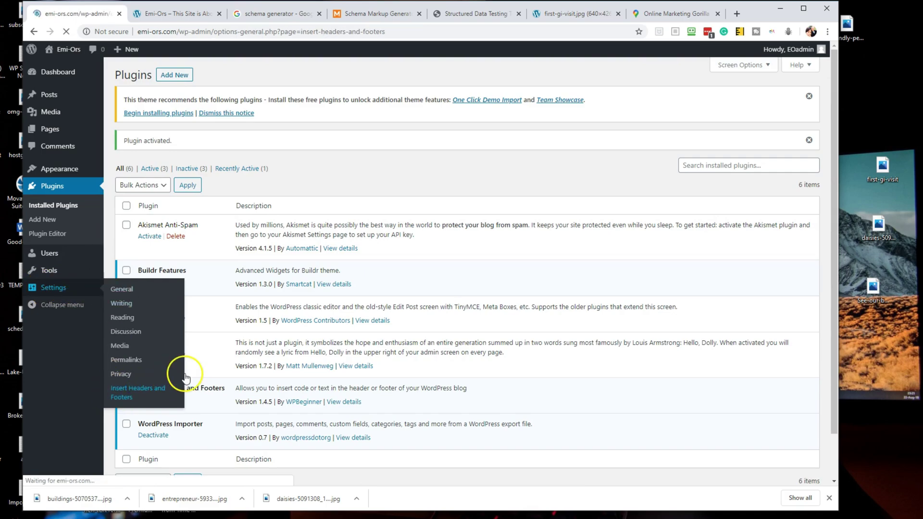
Step: Paste the LocalBusiness JSON-LD into Scripts in Header and save
{"action": "left_click", "coordinate": [190, 193]}
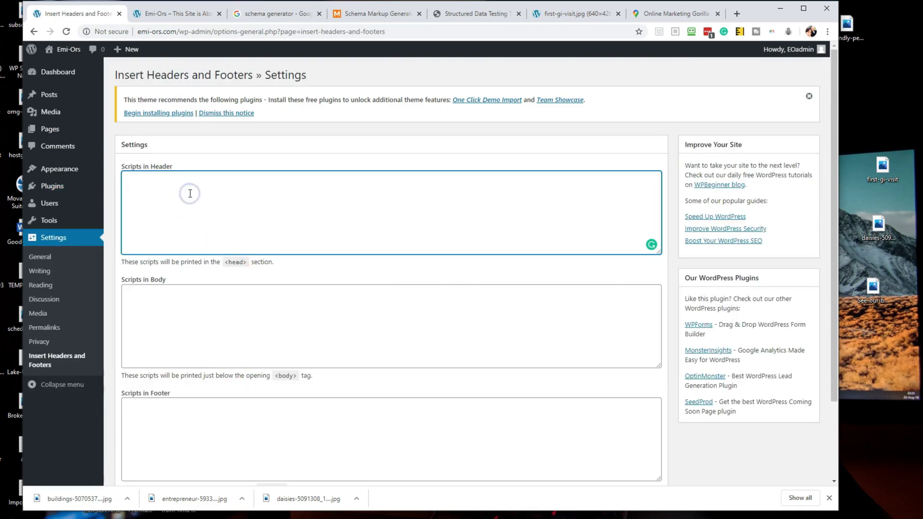
{"action": "key", "text": "ctrl+v"}
{"action": "scroll", "coordinate": [251, 217], "scroll_direction": "up", "scroll_amount": 7}
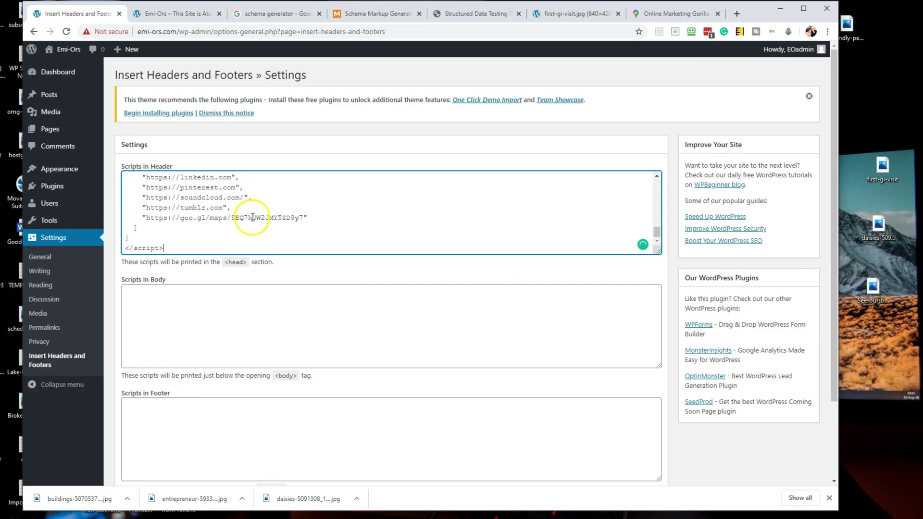
{"action": "scroll", "coordinate": [317, 124], "scroll_direction": "down", "scroll_amount": 1}
{"action": "scroll", "coordinate": [313, 159], "scroll_direction": "down", "scroll_amount": 2}
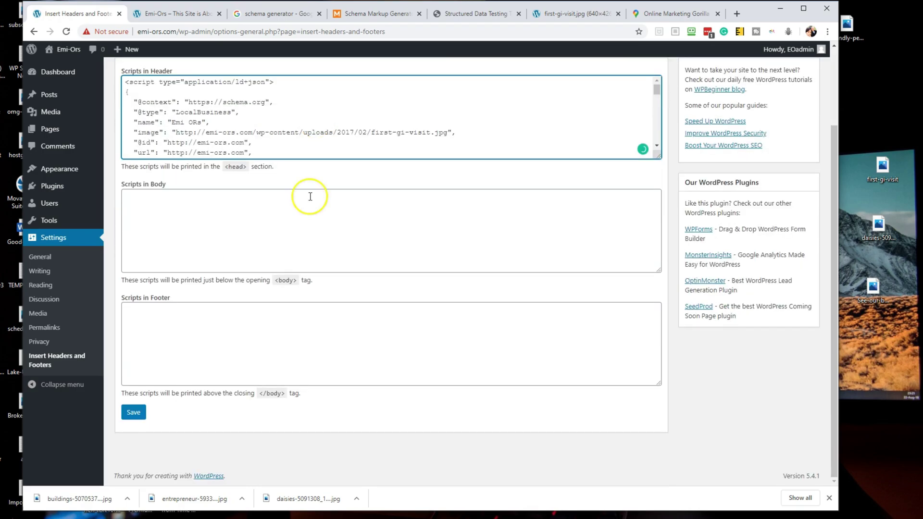
{"action": "left_click", "coordinate": [135, 412]}
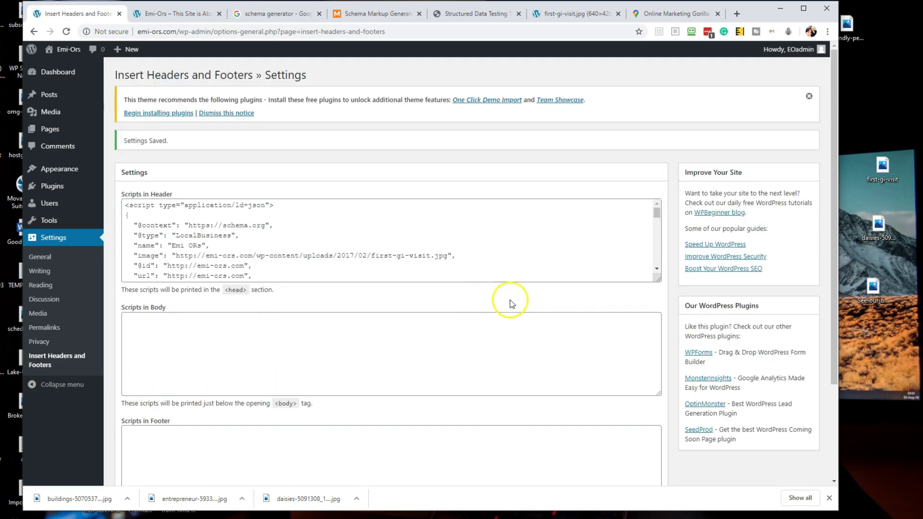
Step: Open the live site emi-ors.com and bring up its page source
{"action": "middle_click", "coordinate": [69, 49]}
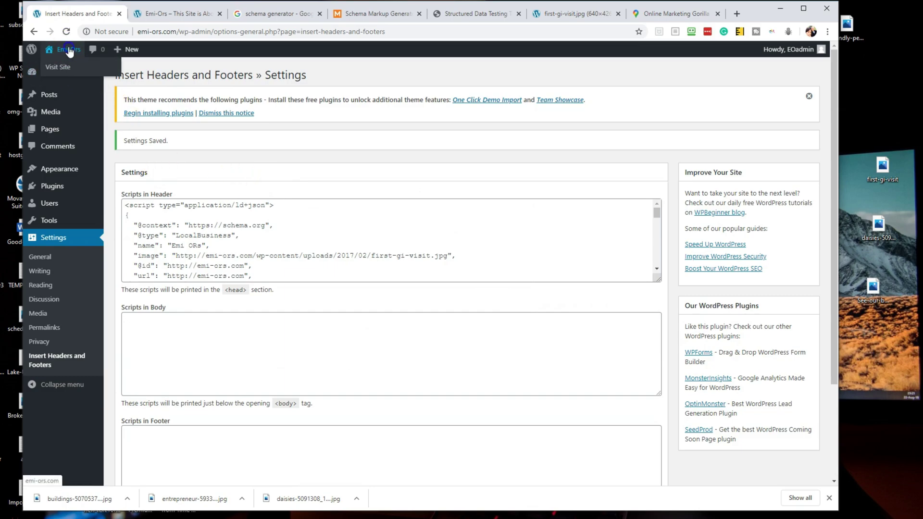
{"action": "left_click", "coordinate": [155, 14]}
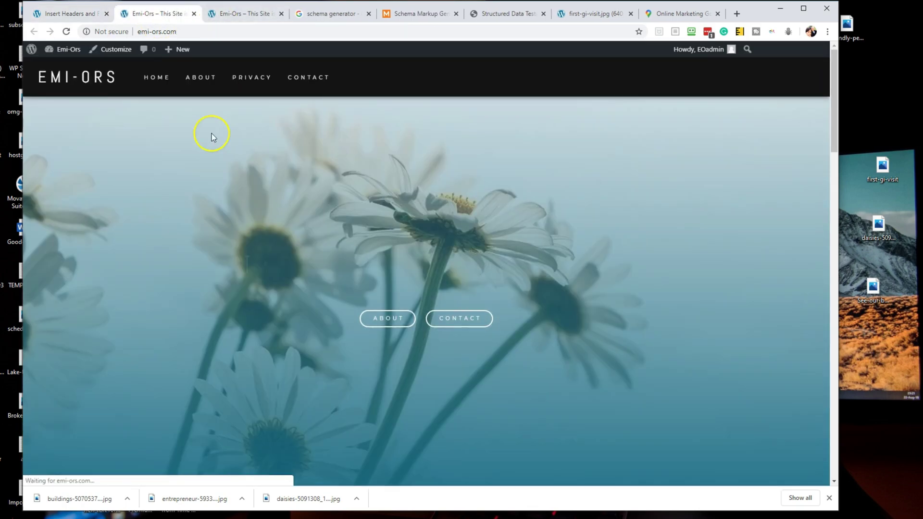
{"action": "right_click", "coordinate": [174, 125]}
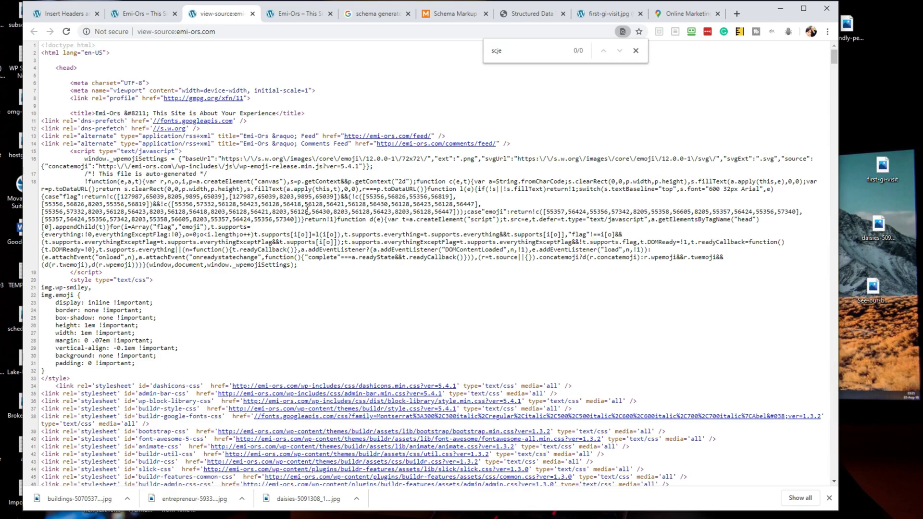
Step: Find 'schema' in the source and select the LocalBusiness JSON-LD script block
{"action": "type", "text": "schema"}
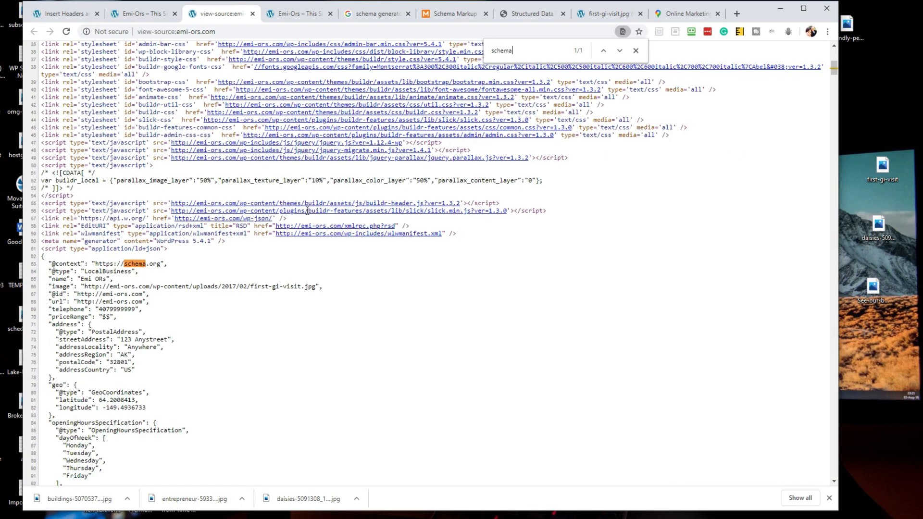
{"action": "scroll", "coordinate": [135, 284], "scroll_direction": "down", "scroll_amount": 2}
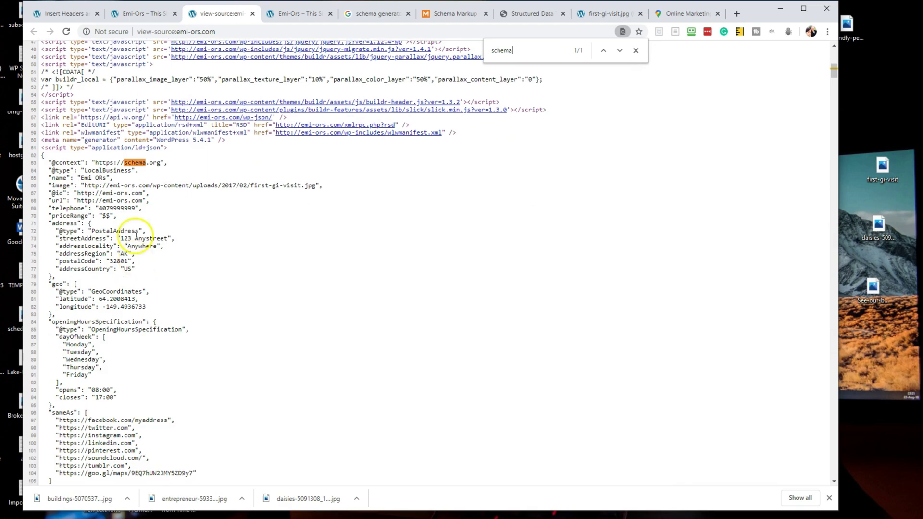
{"action": "left_click_drag", "start_coordinate": [63, 161], "coordinate": [171, 355]}
{"action": "scroll", "coordinate": [116, 408], "scroll_direction": "down", "scroll_amount": 3}
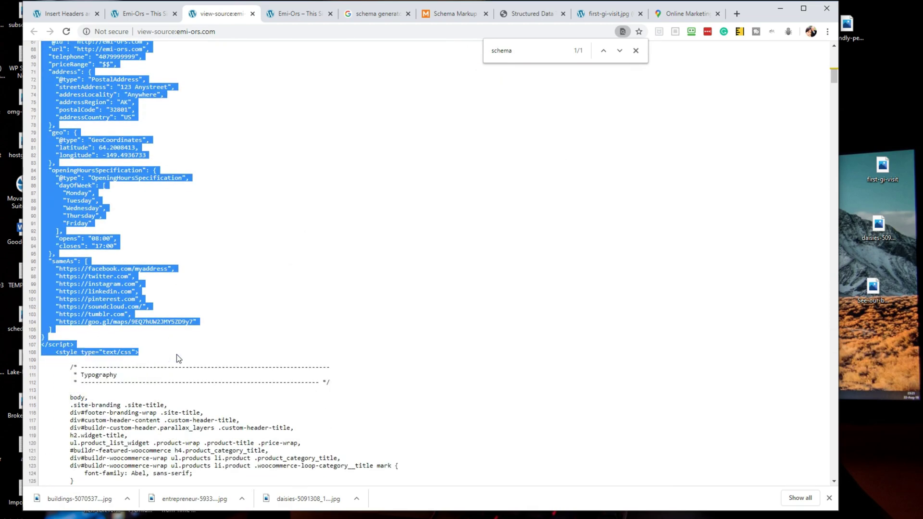